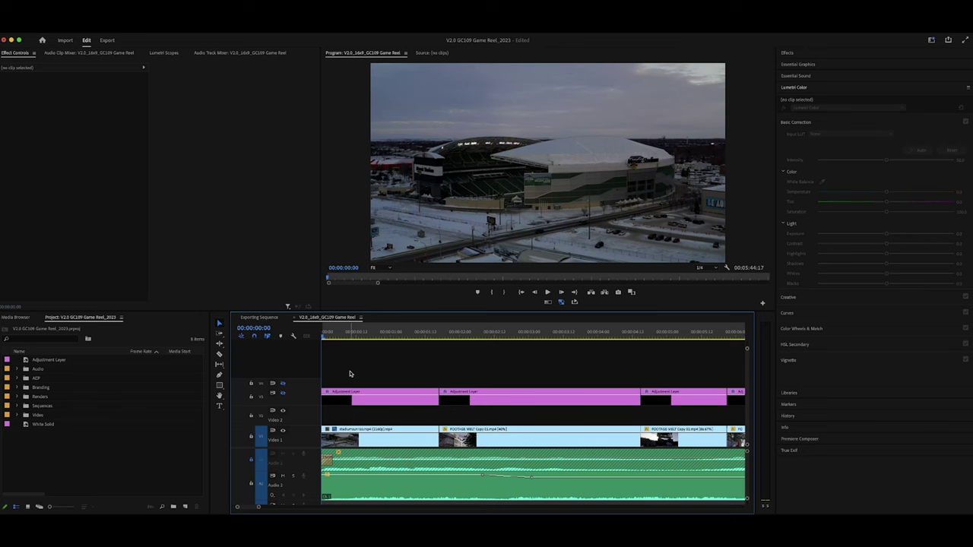
- Compare the opening stadium shot with the adjustment layer track shown and hidden, and play on to the Mosaic Stadium sign shot
click(283, 395)
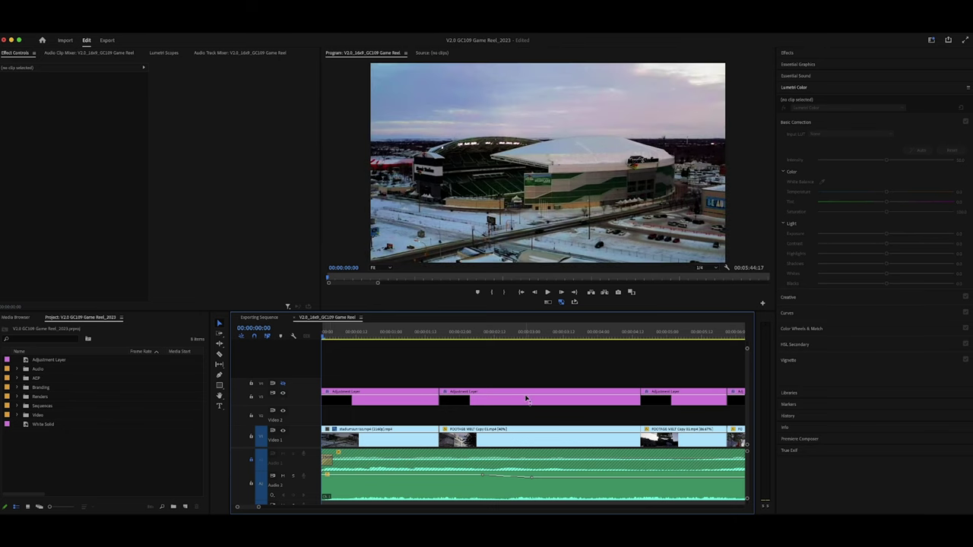
click(283, 395)
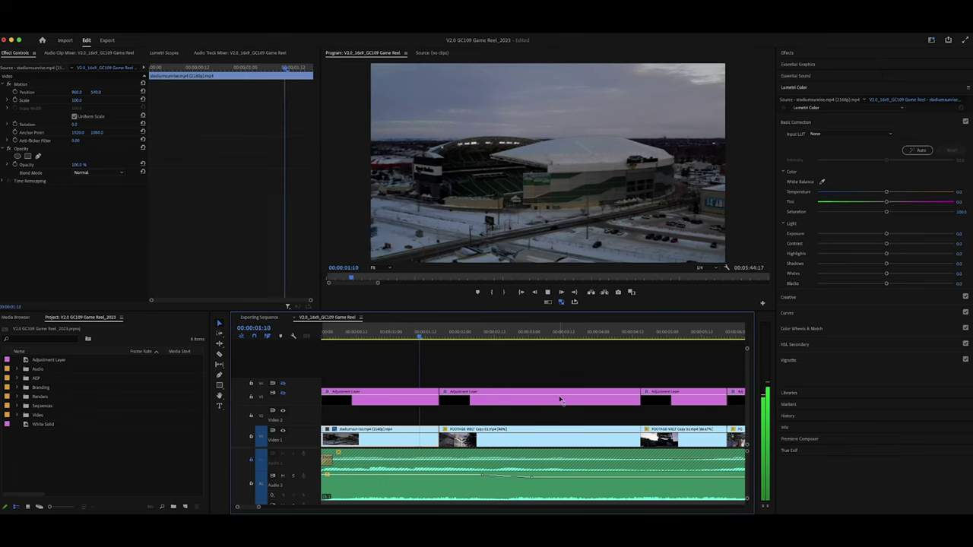
key(space)
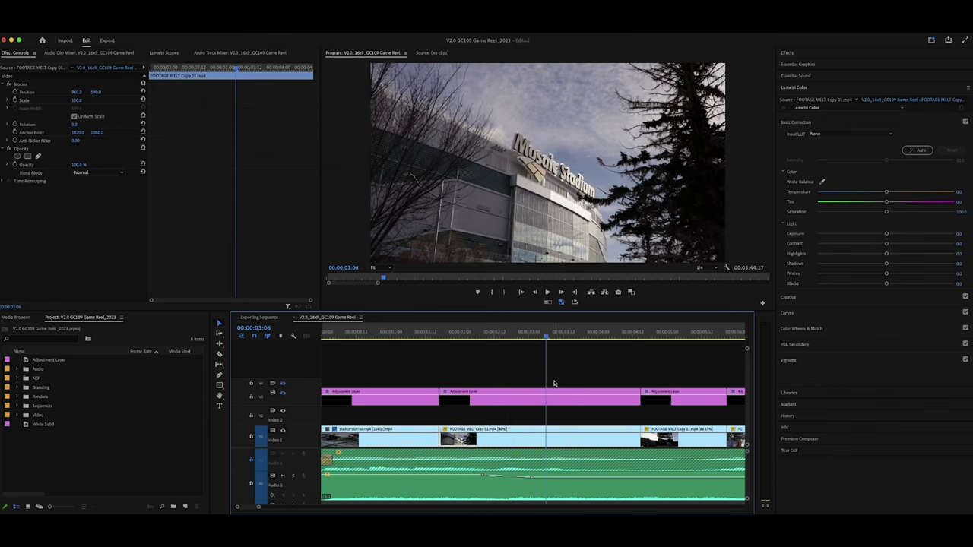
key(minus)
click(548, 376)
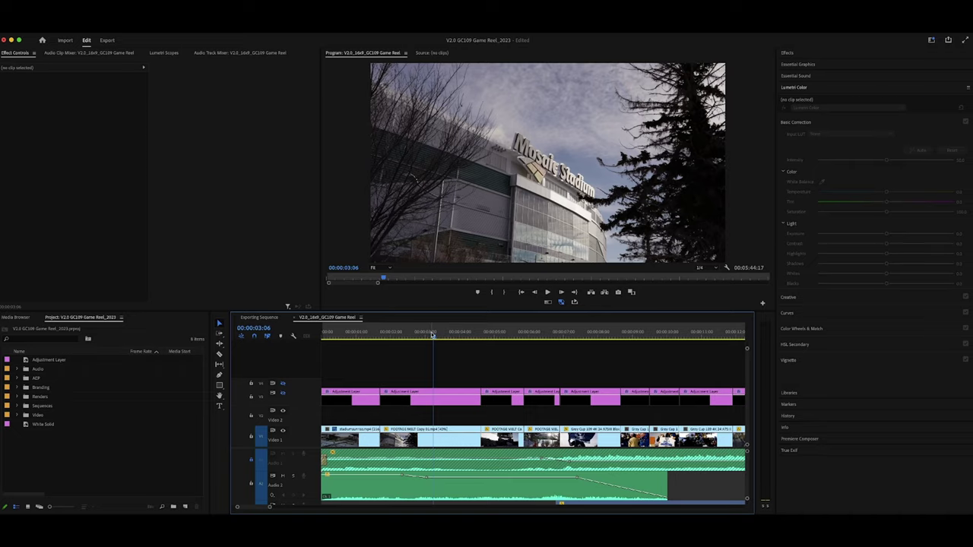
- Scrub through the opening shots and replay them from the sequence start up to the park archway shot
drag(432, 334, 520, 333)
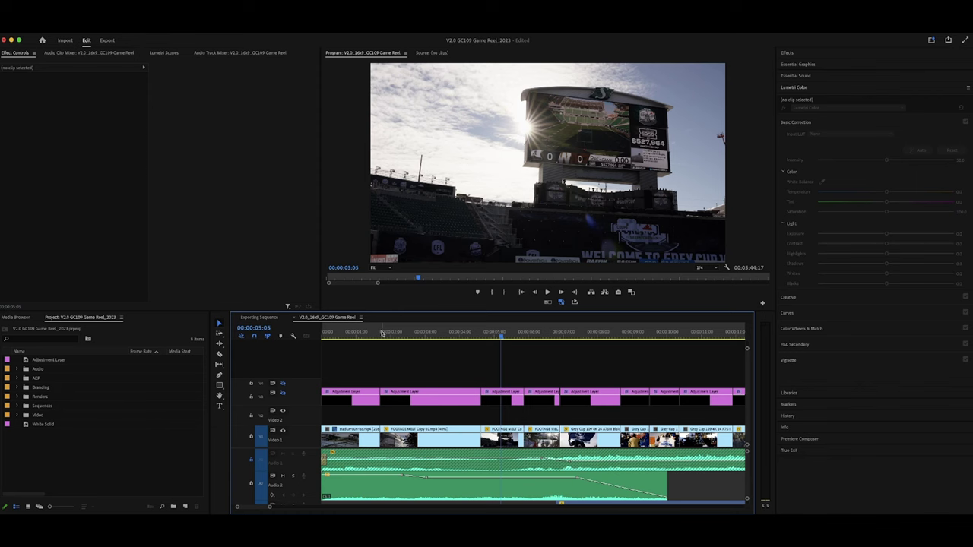
click(353, 338)
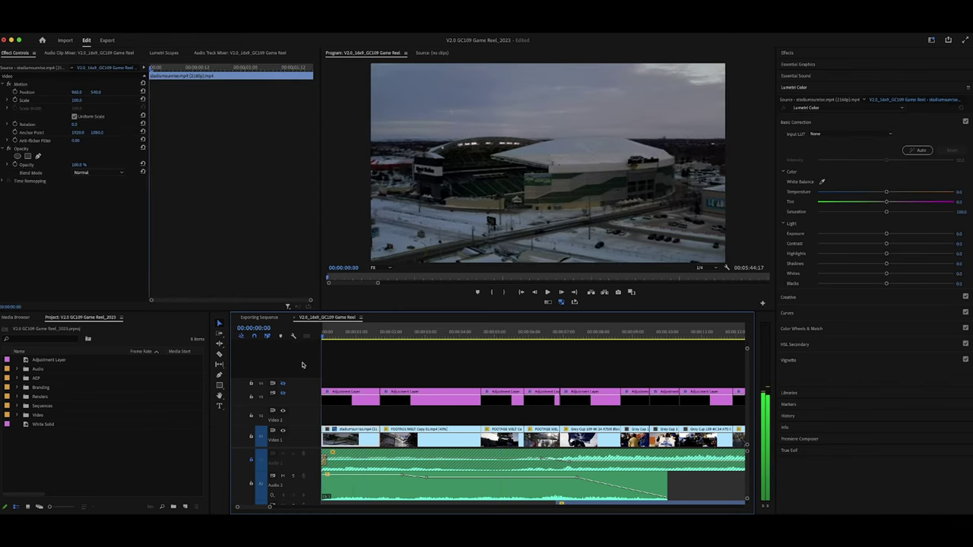
drag(333, 339, 374, 344)
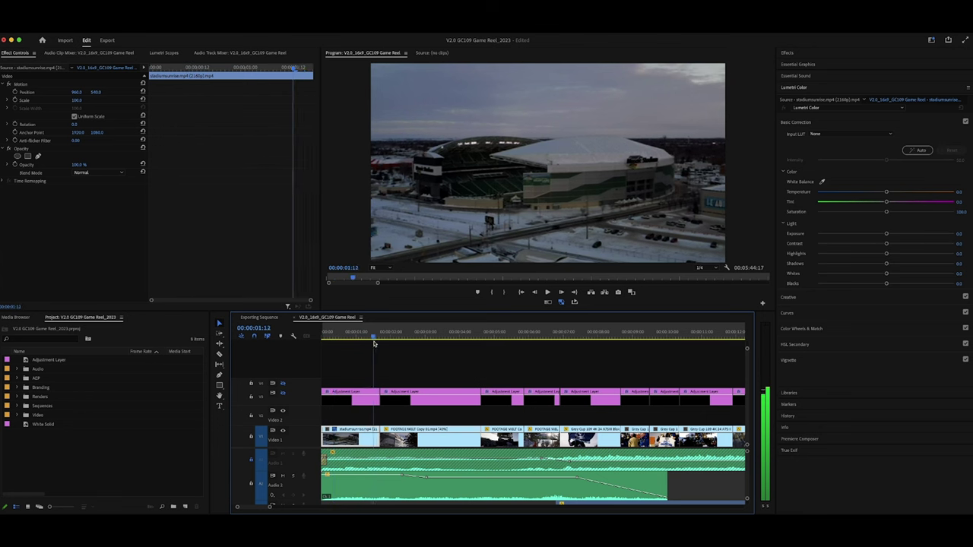
key(space)
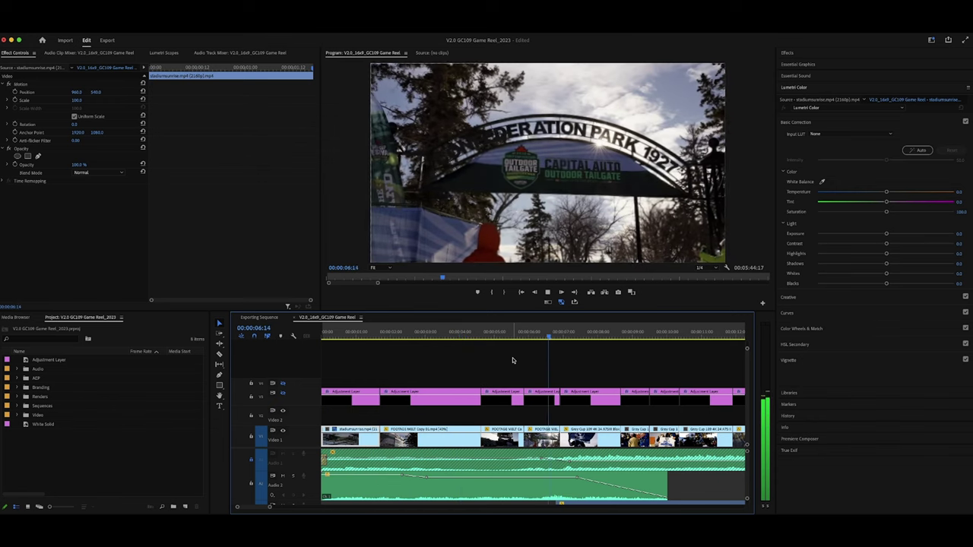
key(space)
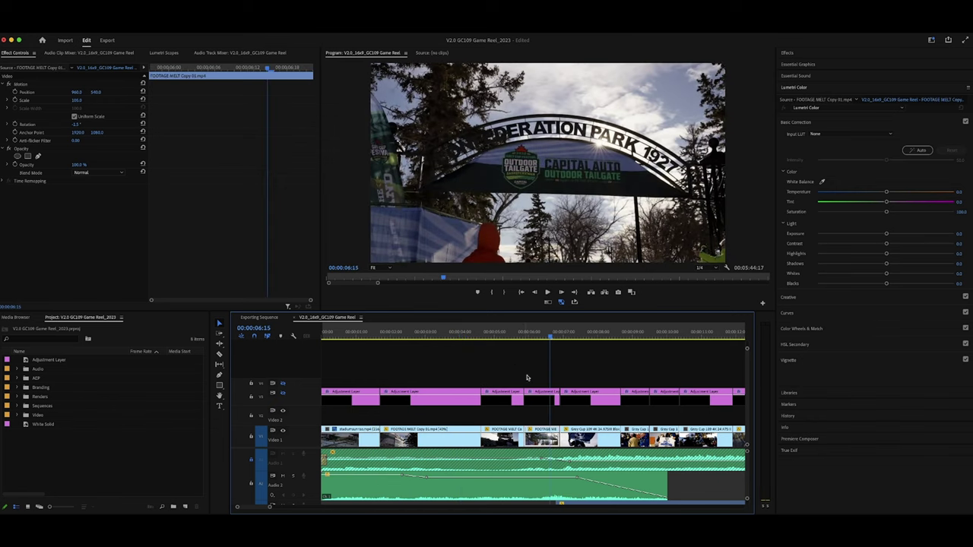
click(526, 374)
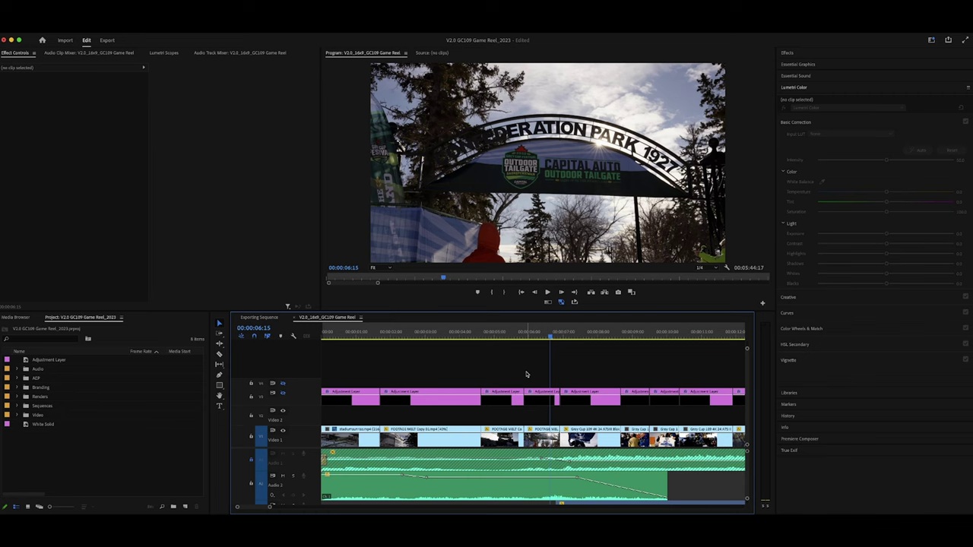
- Play on through the fan and green seat shots, and go back to the ground-level field shot at 00:00:13:07
key(space)
key(minus)
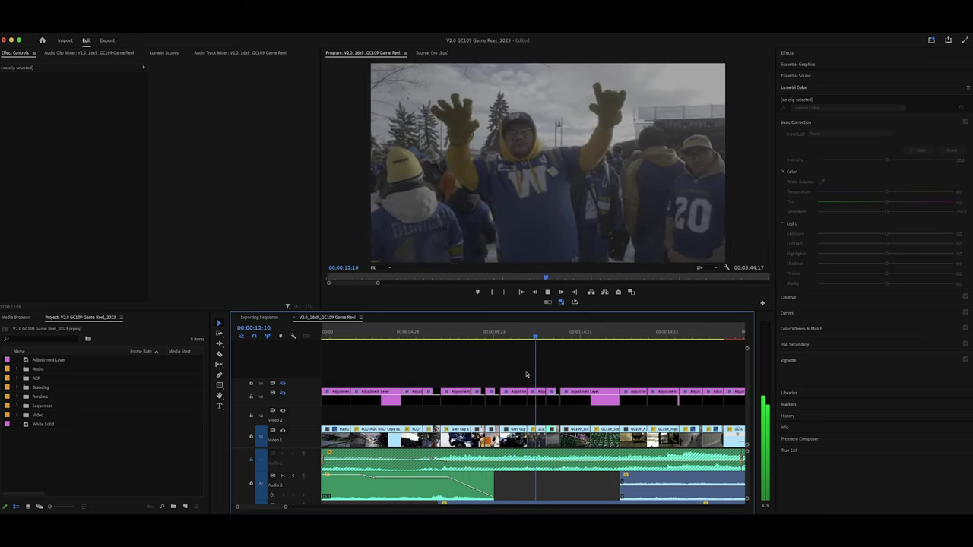
key(space)
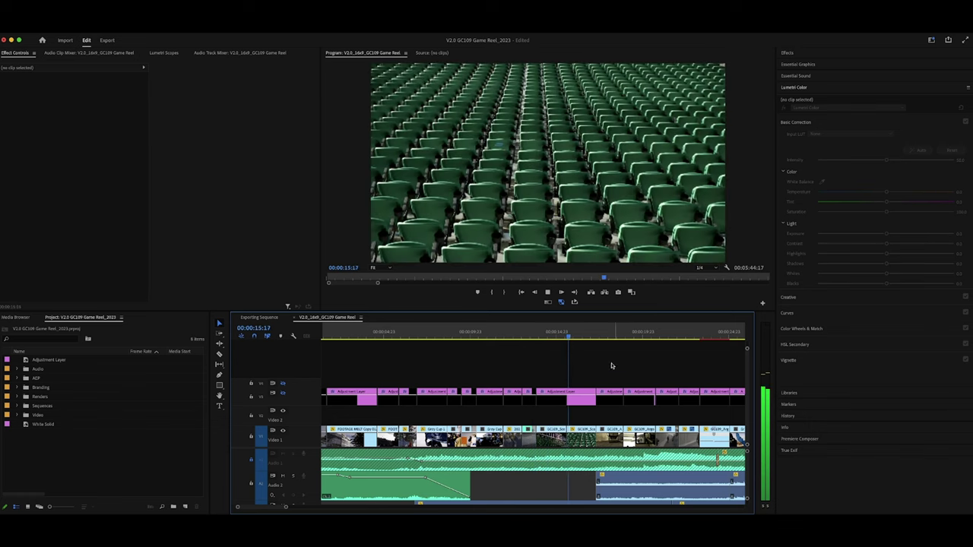
click(580, 336)
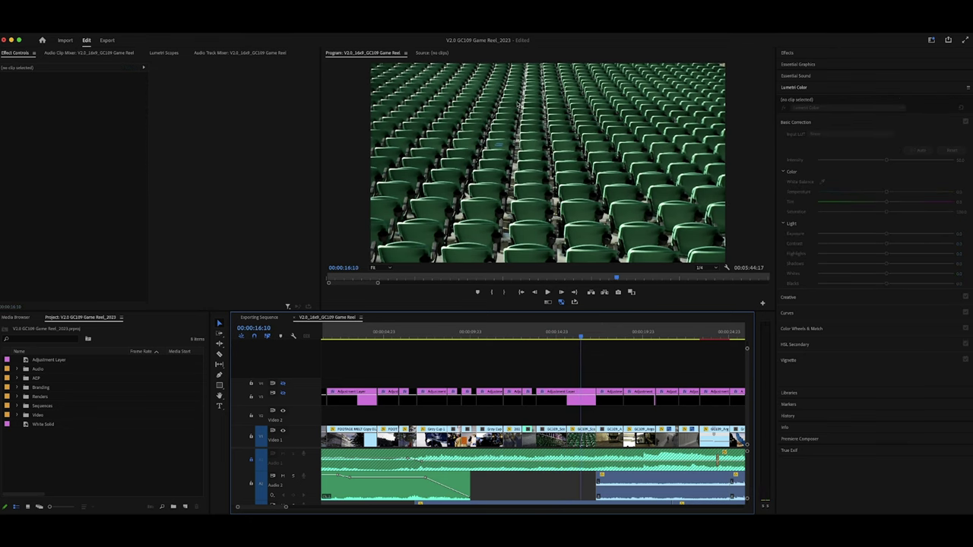
click(551, 338)
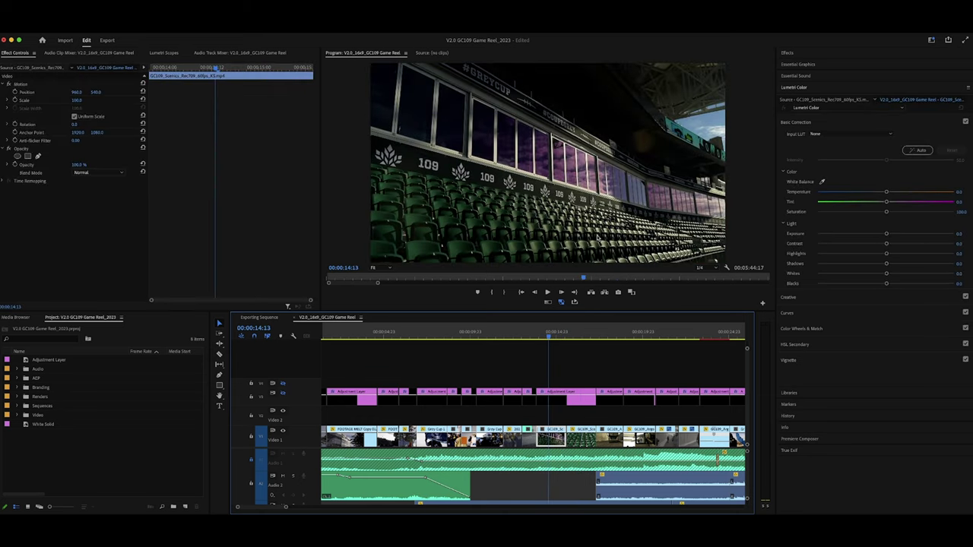
click(528, 333)
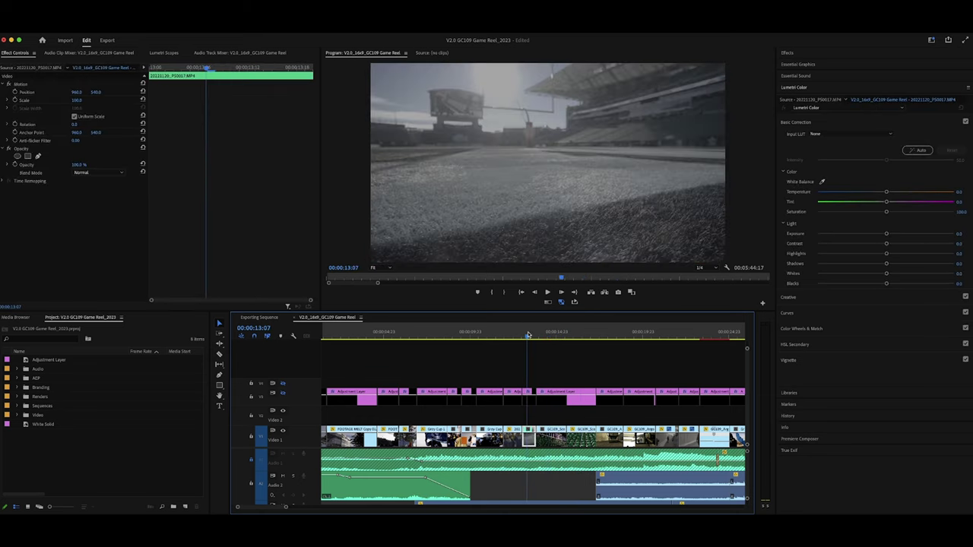
key(=)
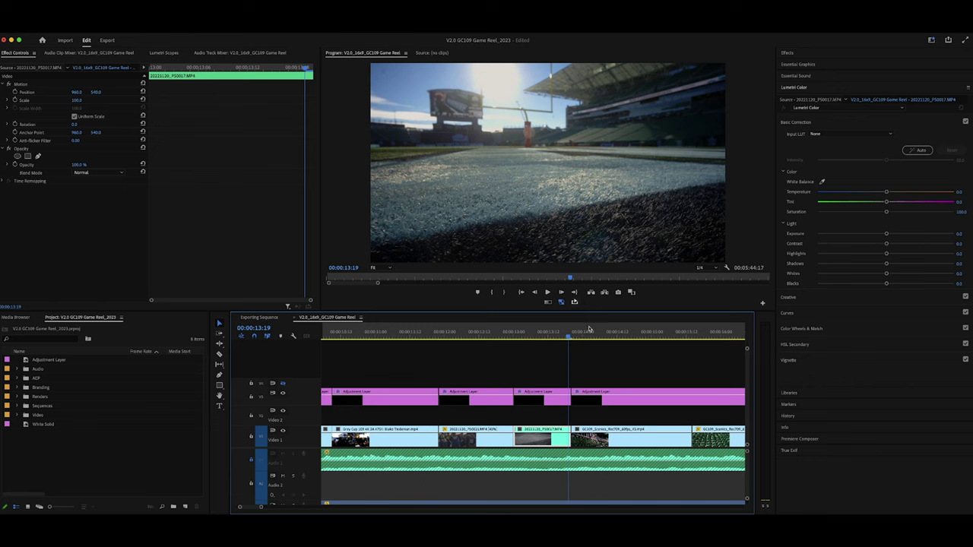
- Play the sequence from the field shot through the green seats and the arrival tunnel shots
click(638, 364)
key(space)
key(backslash)
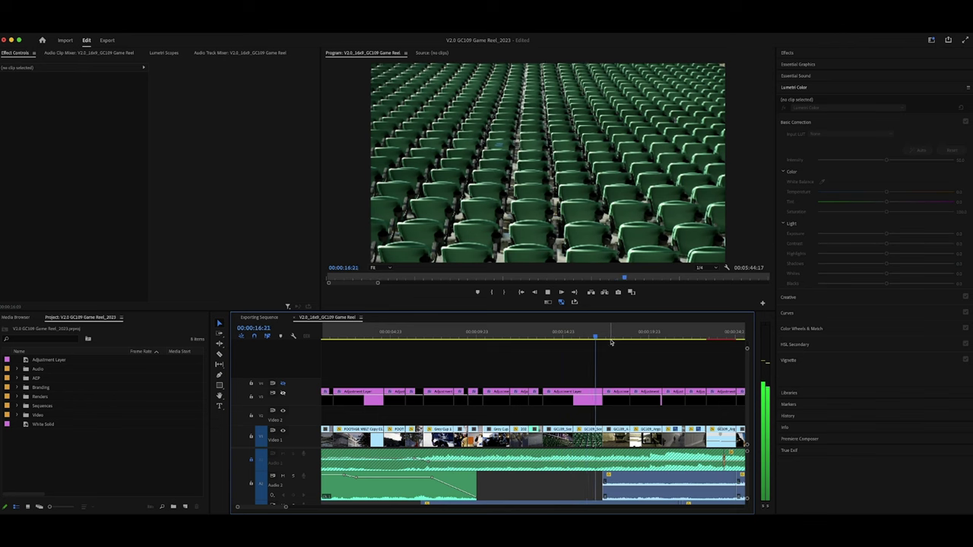
scroll(606, 353, right, 3)
scroll(602, 361, left, 1)
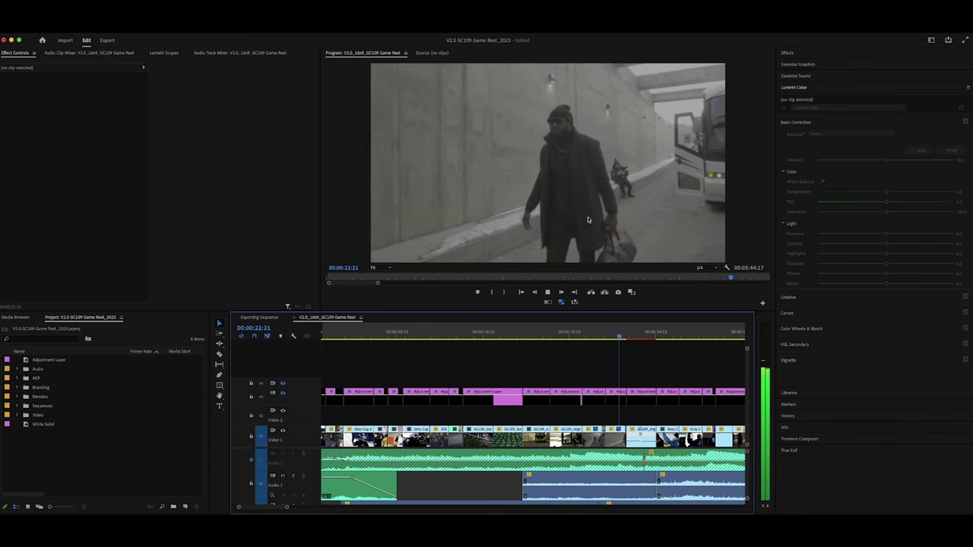
key(space)
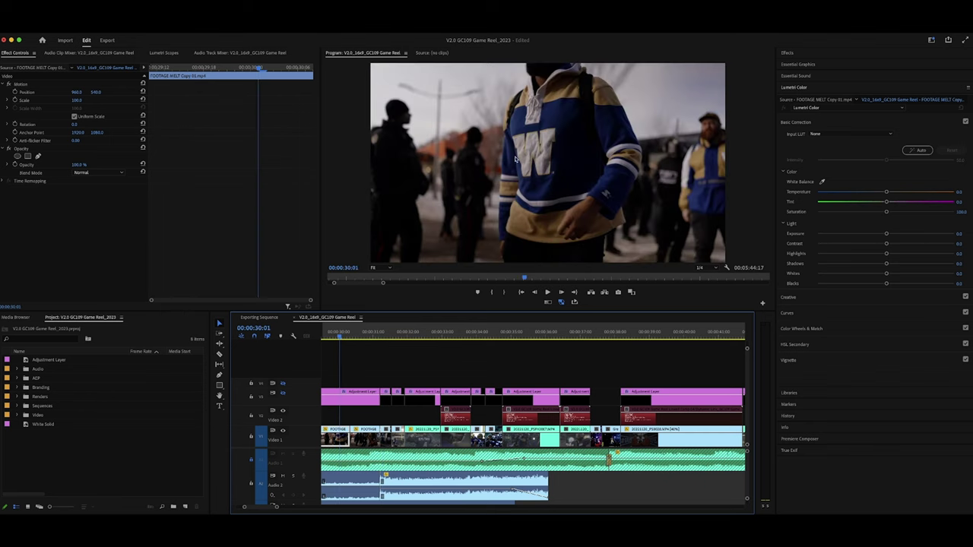
- Review the section around the blue jersey shot, and play from the stage performance into the trophy entrance shot, moving on to 00:00:41:02
scroll(393, 340, down, 2)
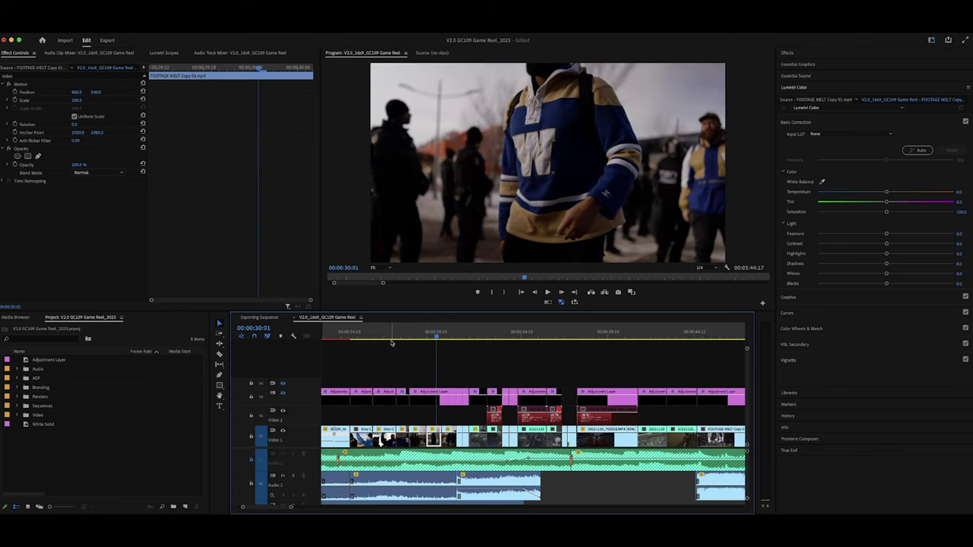
drag(430, 340, 413, 338)
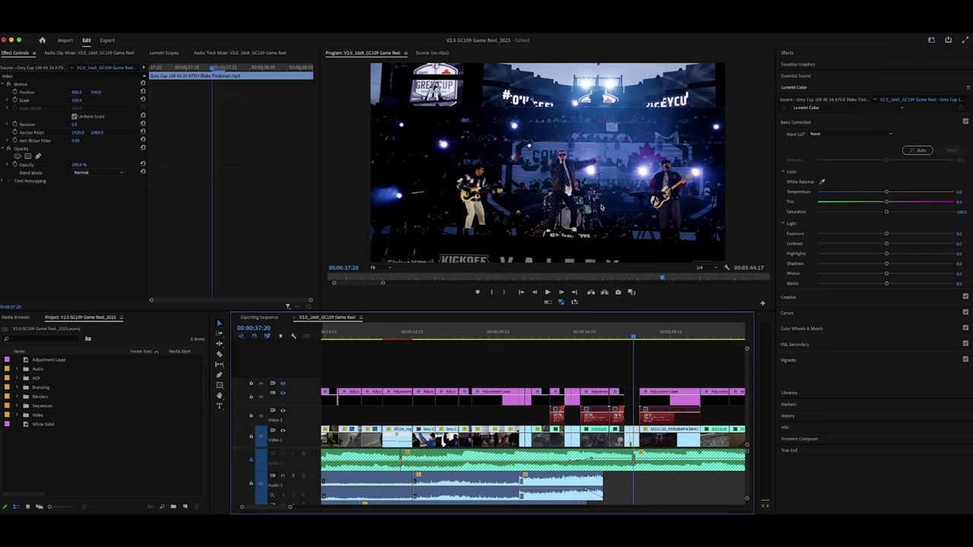
click(617, 368)
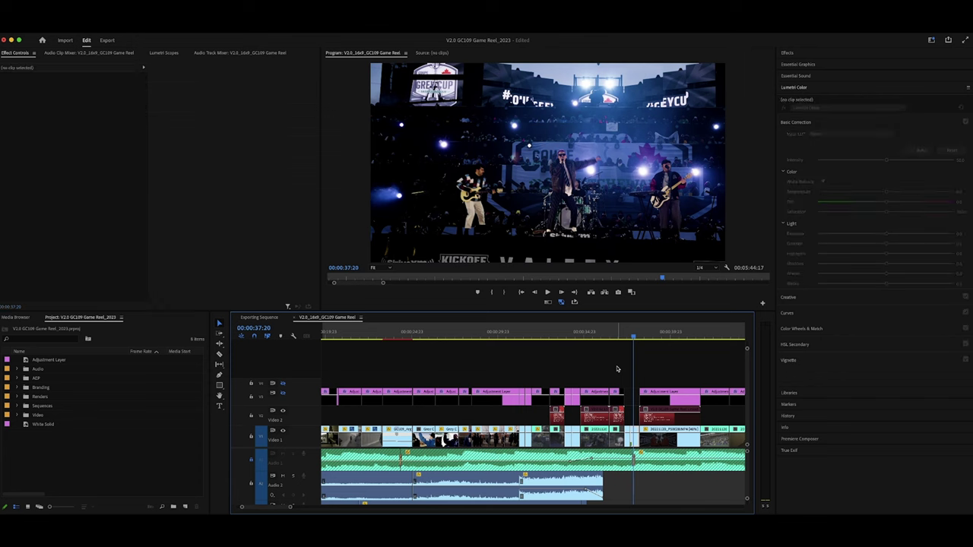
key(=)
key(=)
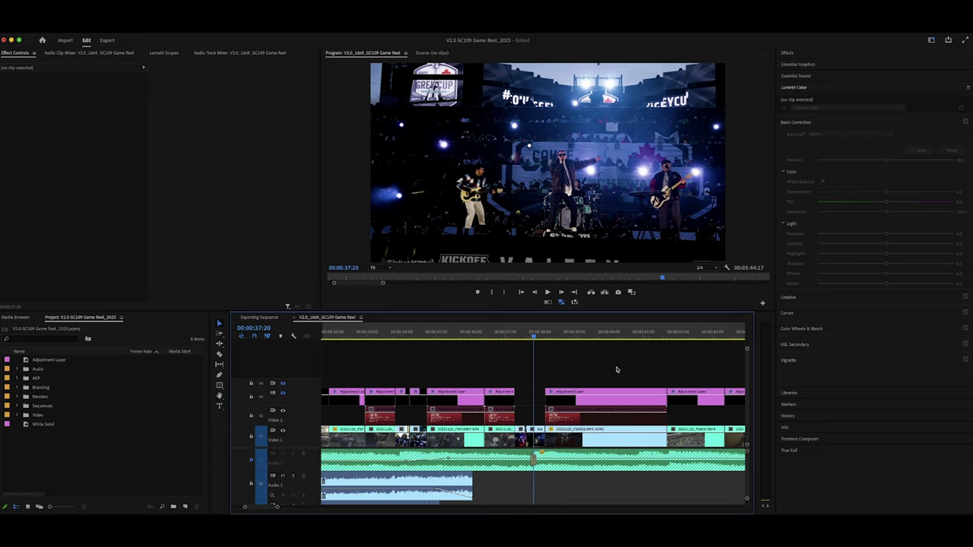
key(space)
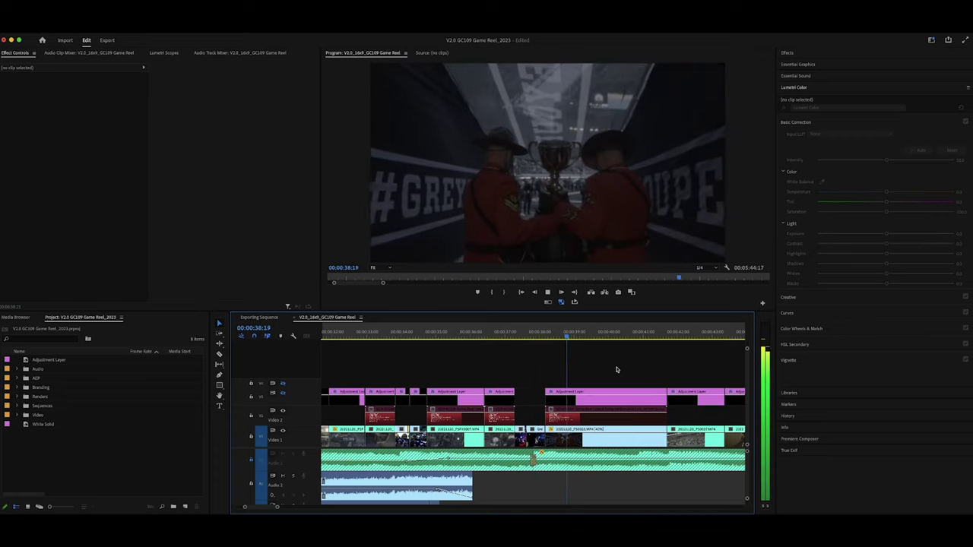
click(552, 195)
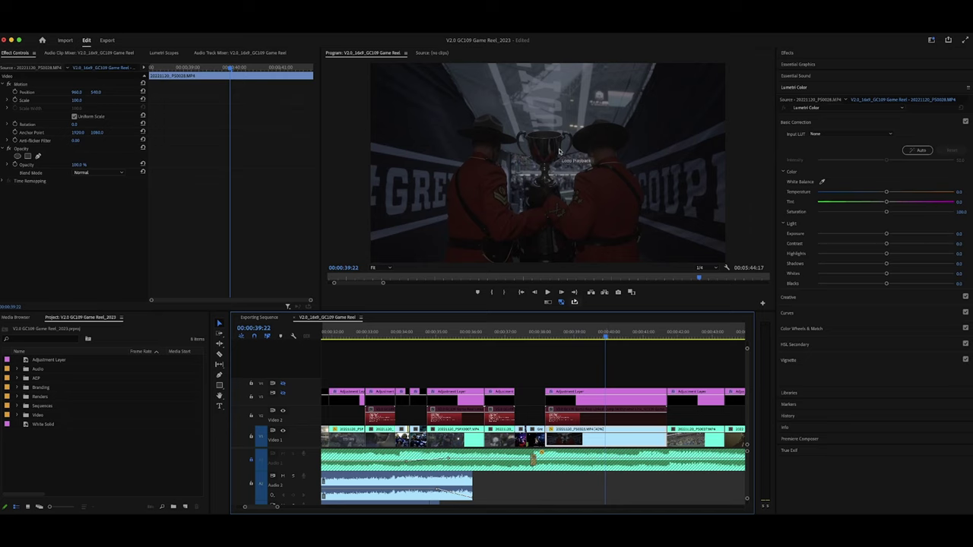
drag(622, 335, 647, 344)
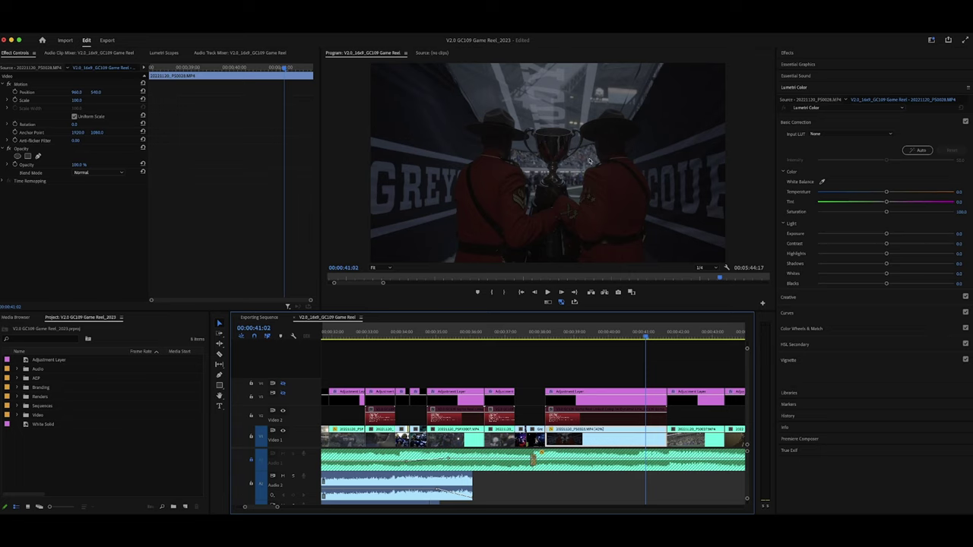
- Play on from the trophy shot through the player hallway shot to the stadium smoke cannon shot
click(634, 359)
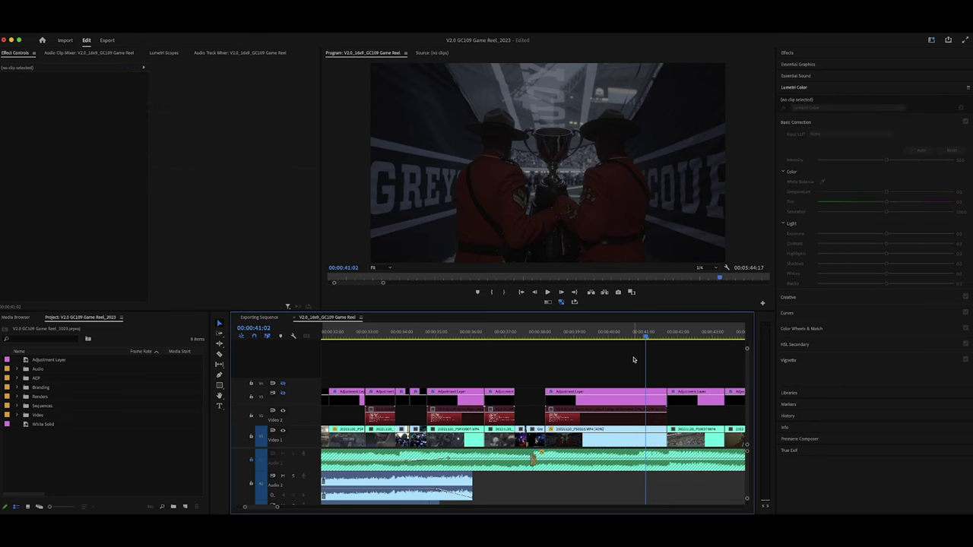
key(minus)
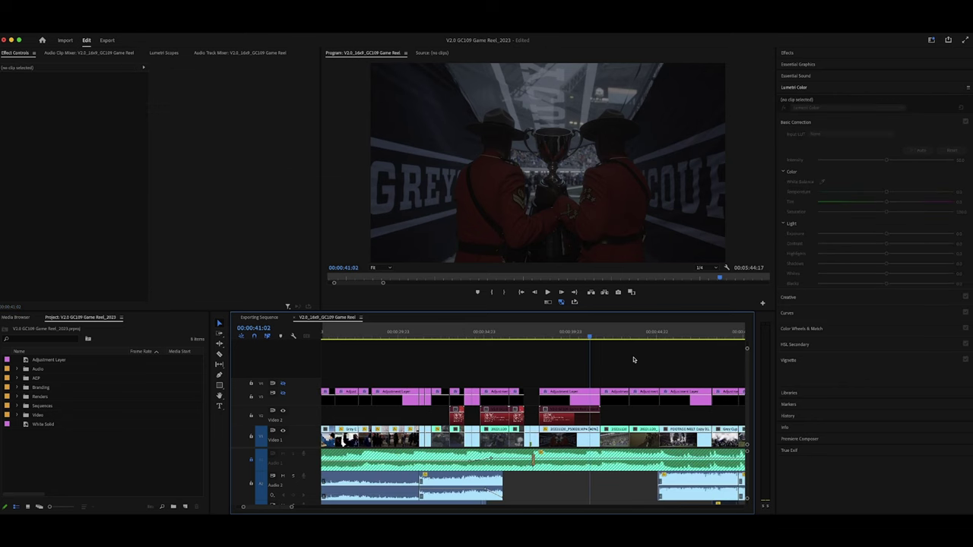
key(equal)
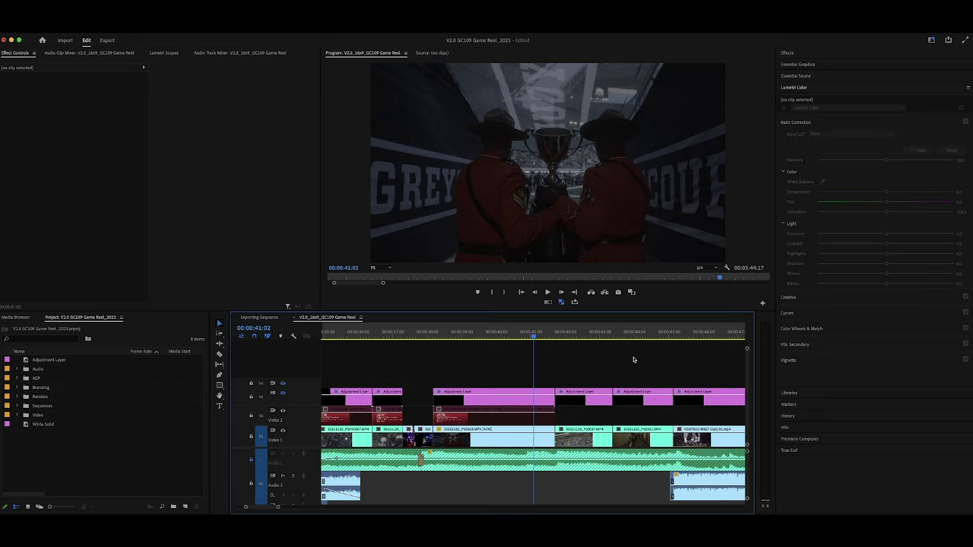
key(space)
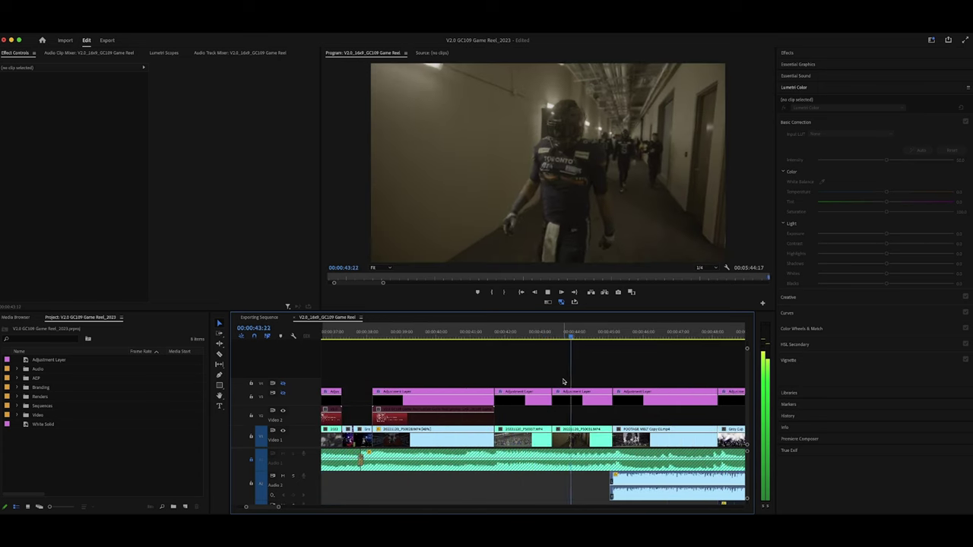
key(space)
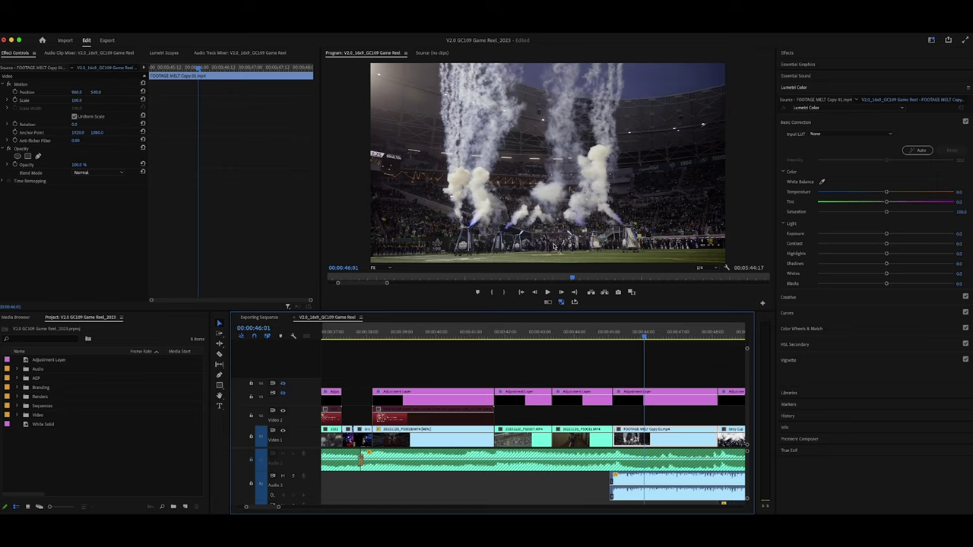
- Play from the smoke cannon shot into the team run-out shot and park the playhead at 00:00:48:18
click(655, 367)
scroll(646, 371, down, 3)
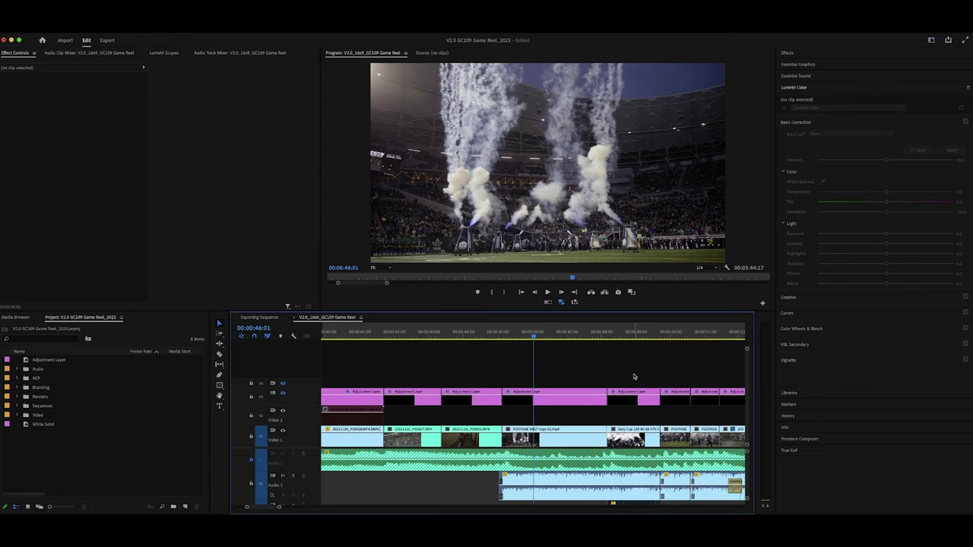
key(space)
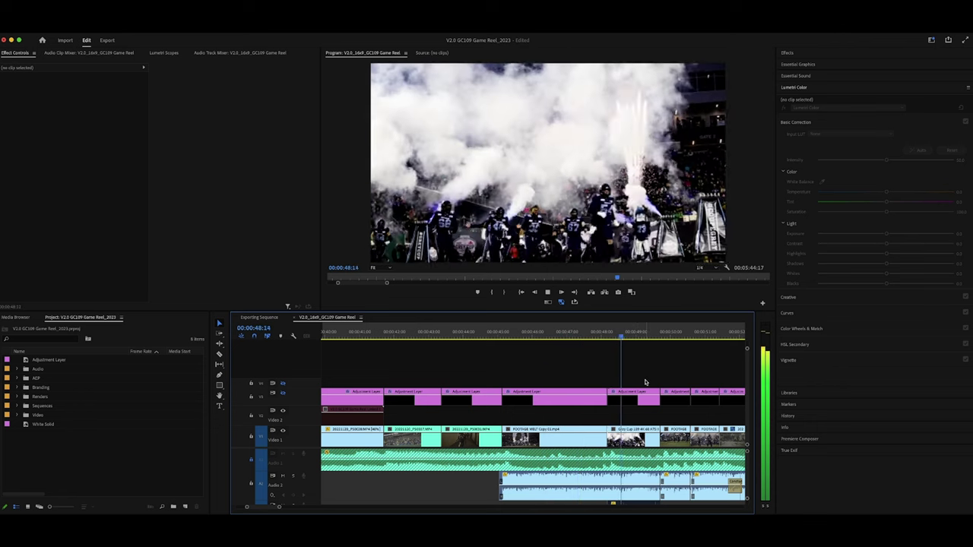
key(space)
drag(632, 334, 628, 335)
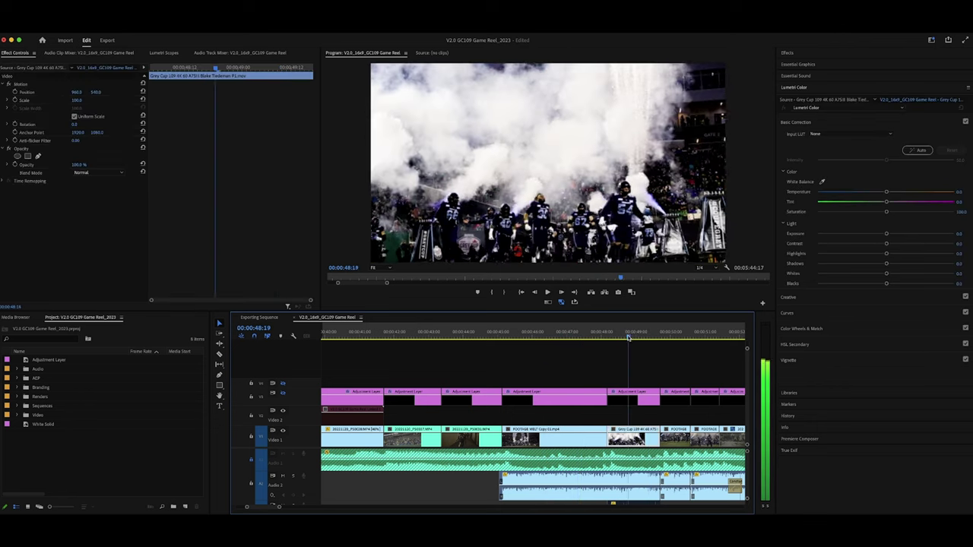
click(663, 371)
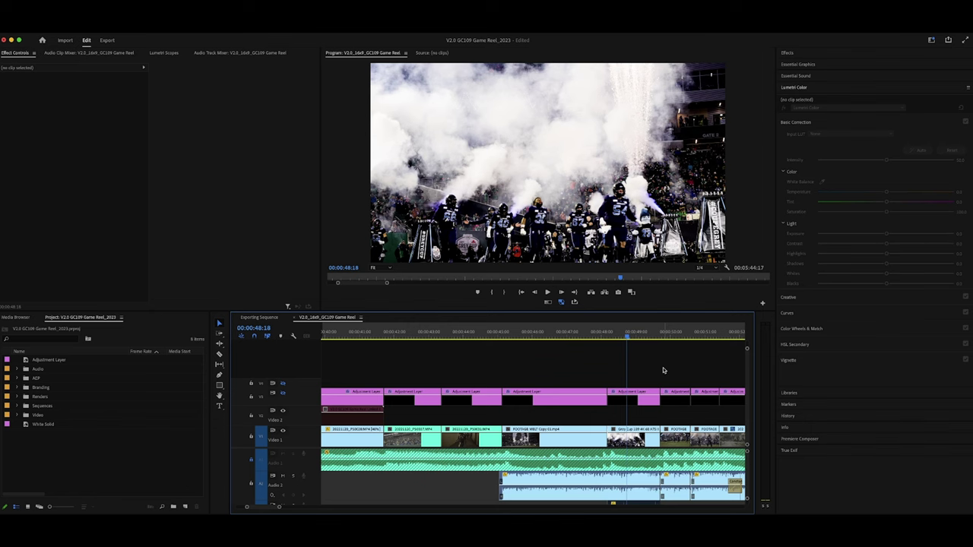
- Play from the team run-out shot into the white-jersey team's entrance shot and pause at 00:00:51:21
key(space)
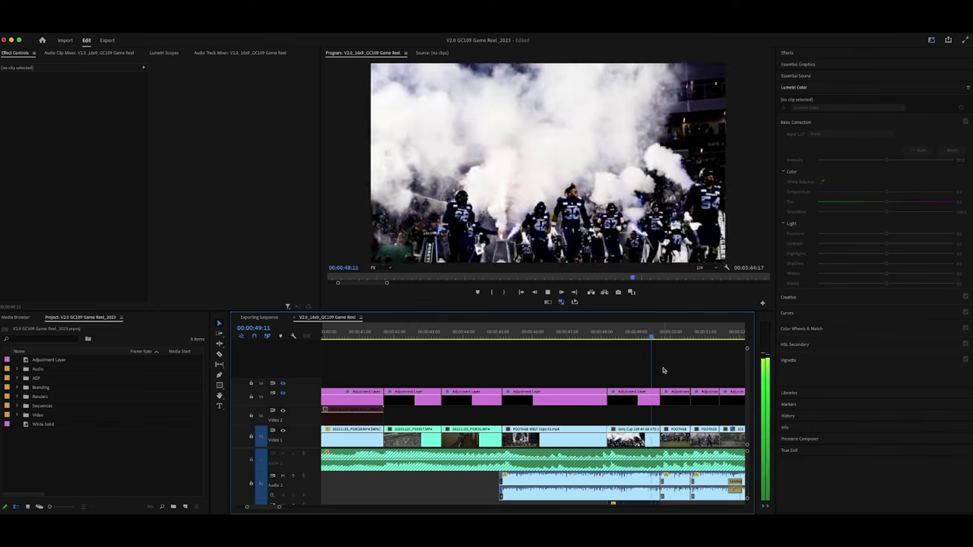
key(minus)
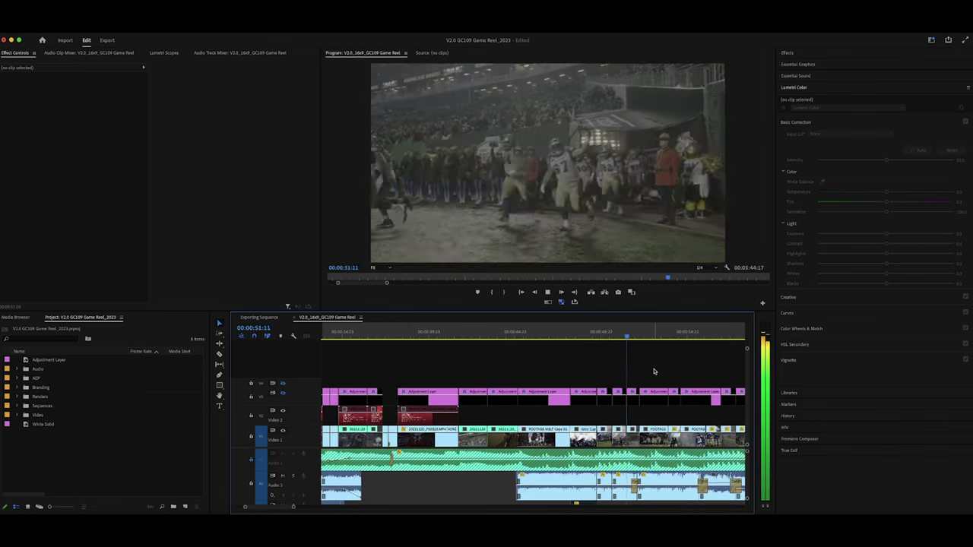
key(space)
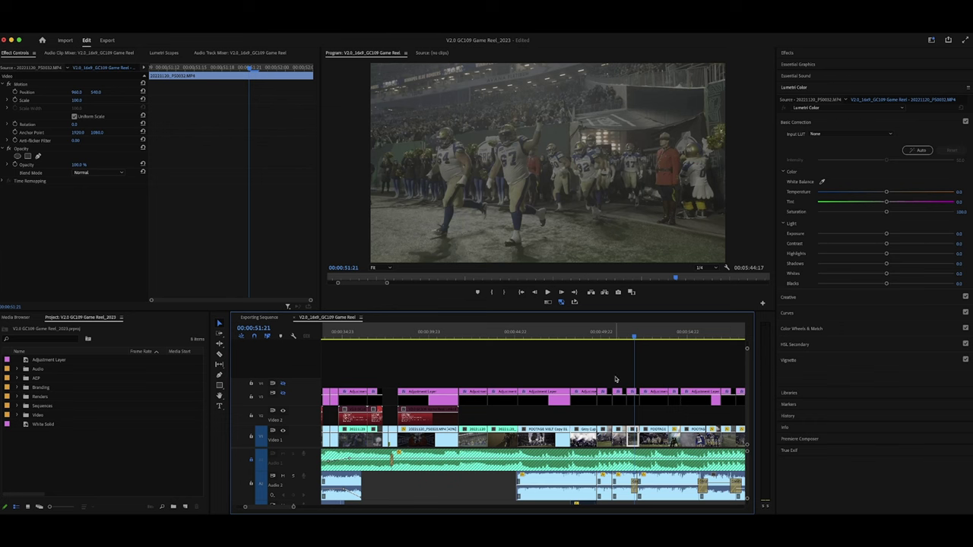
- Play on through the flag run-out shot and park the playhead on the number 94 player shot at 00:00:54:05
key(=)
click(609, 379)
key(space)
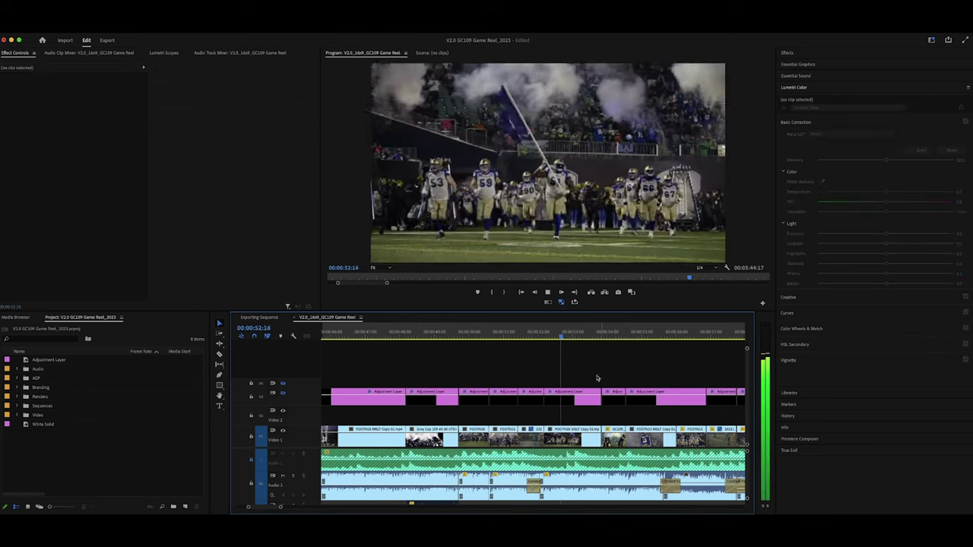
mouse_move(625, 336)
mouse_down()
mouse_move(605, 336)
mouse_move(616, 335)
mouse_up()
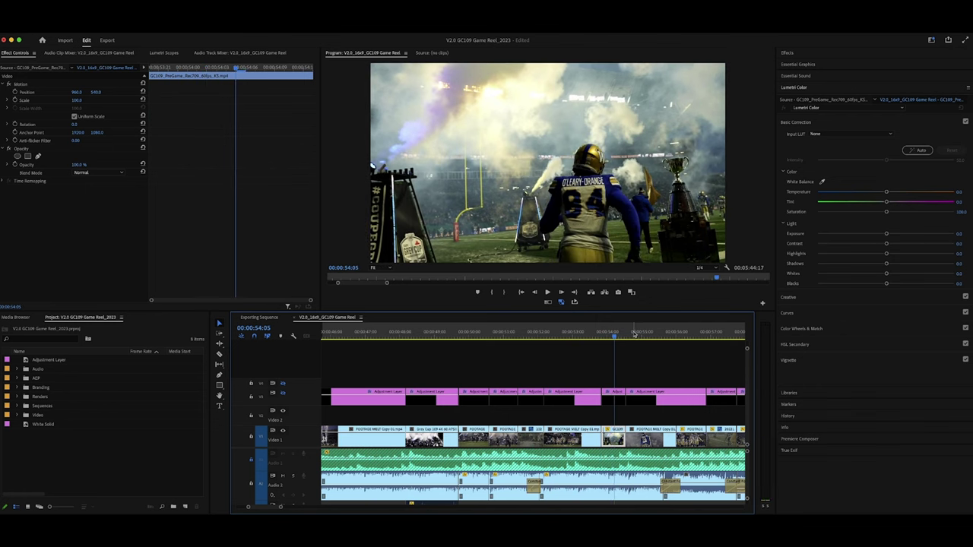
- Play on through the smoky player entrance shots, ending at the gold flag shot at 00:00:57:01
click(651, 362)
key(space)
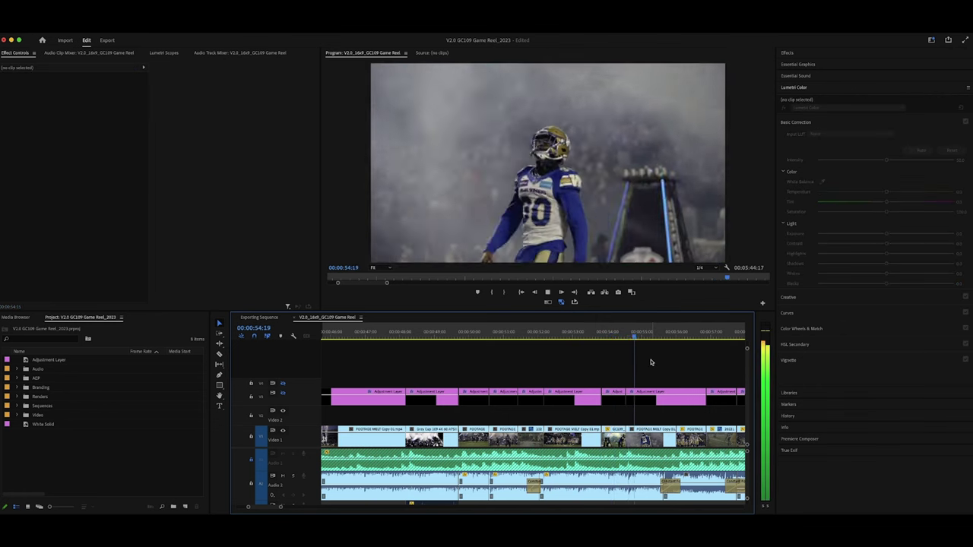
key(minus)
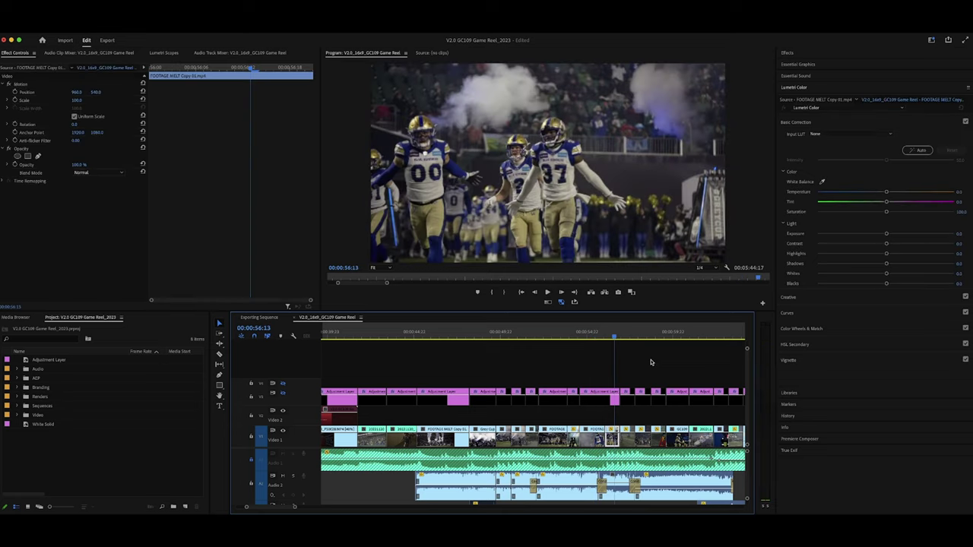
key(space)
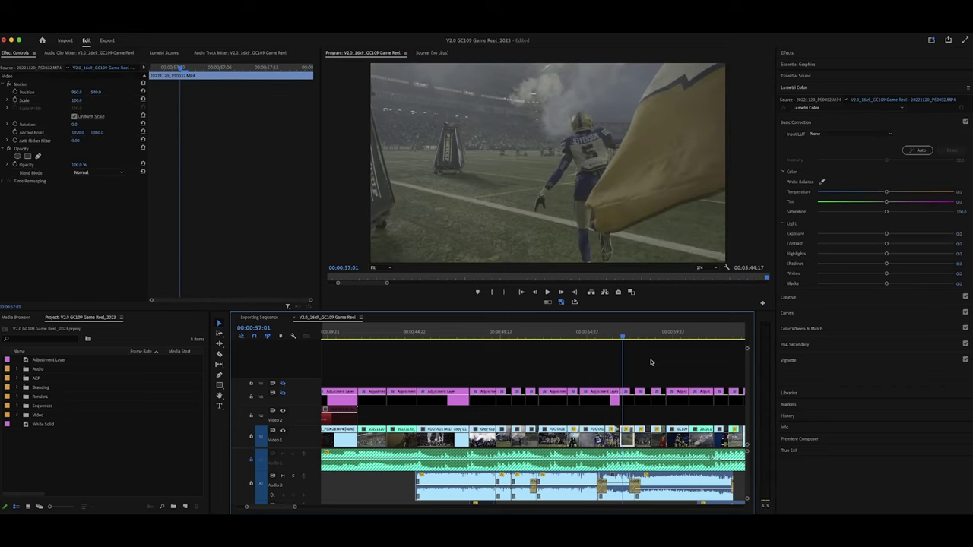
- Play through the singer shot and the night flyover shot, pausing on the fireworks shot at 00:01:01:11
key(equal)
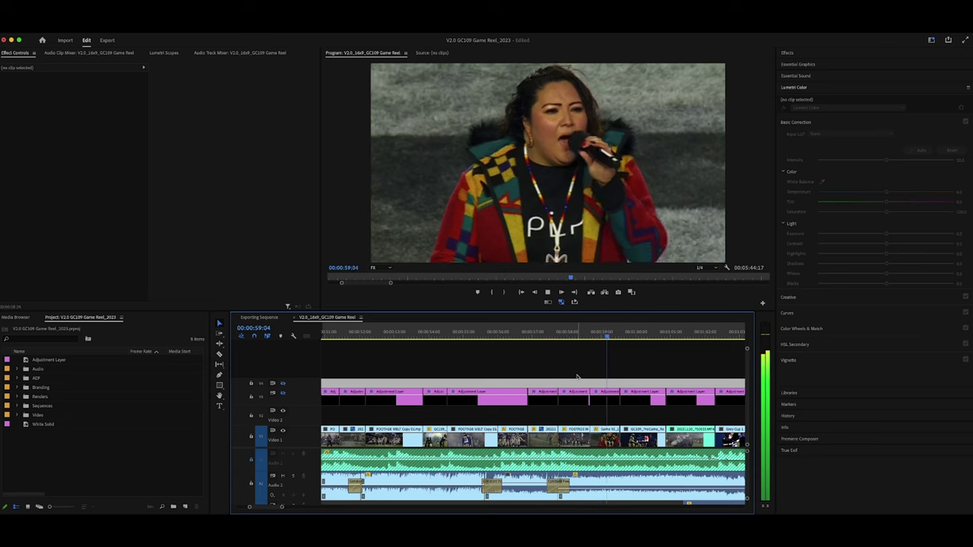
key(Down)
key(d)
key(=)
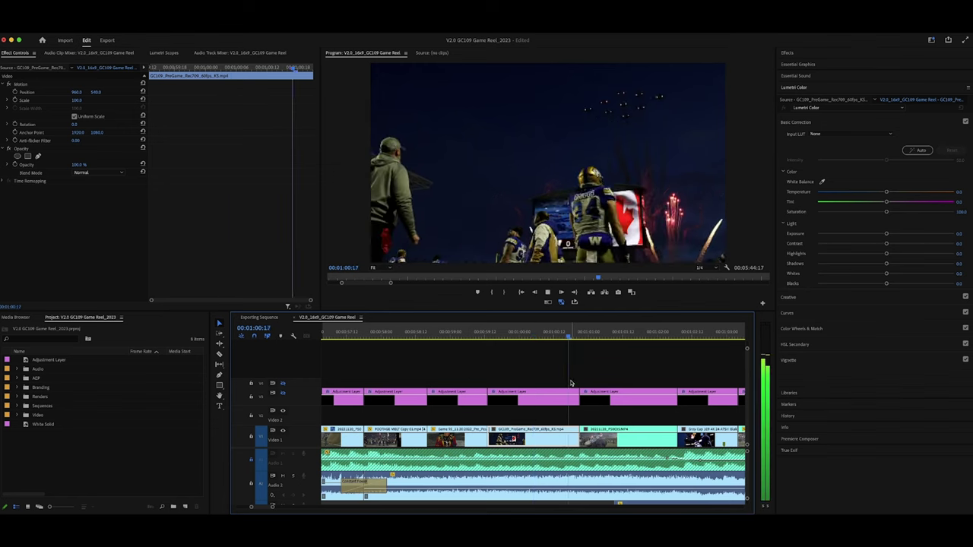
key(space)
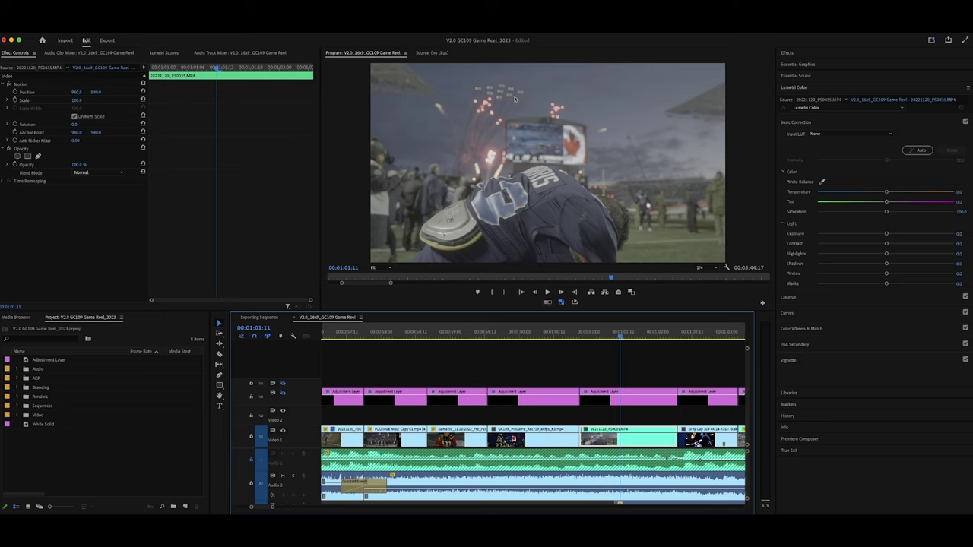
- Play on from the fireworks shot through the kneeling player and crowd shots to the running play at 00:01:13:08
key(space)
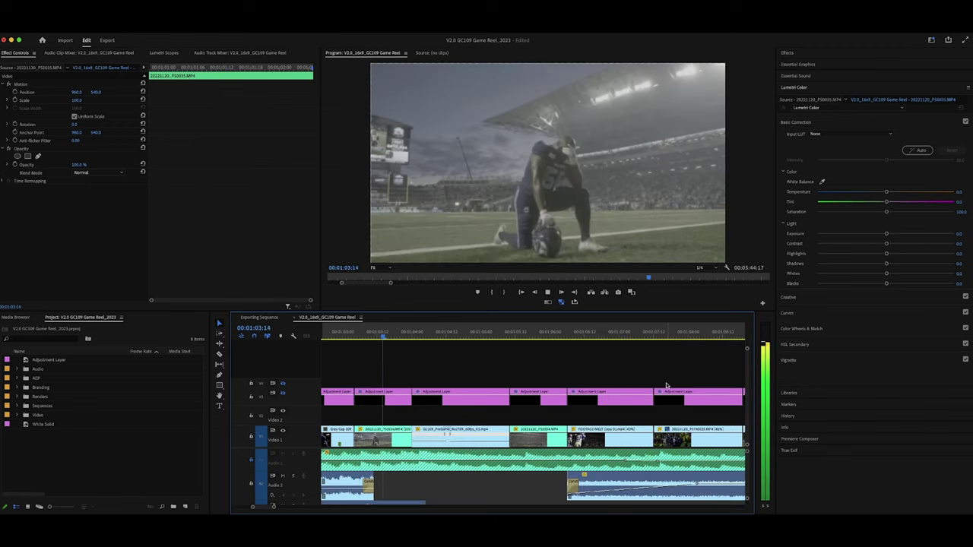
key(minus)
key(minus)
key(equal)
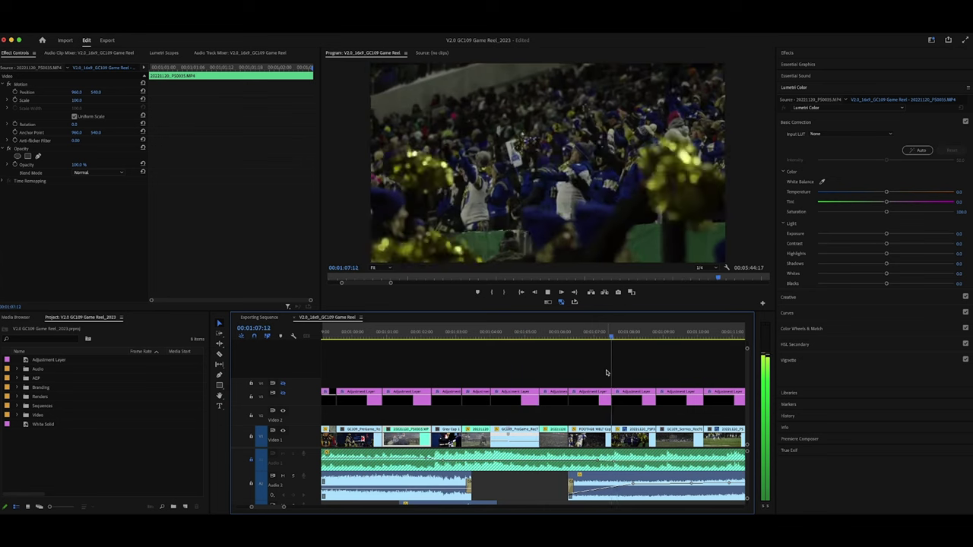
key(minus)
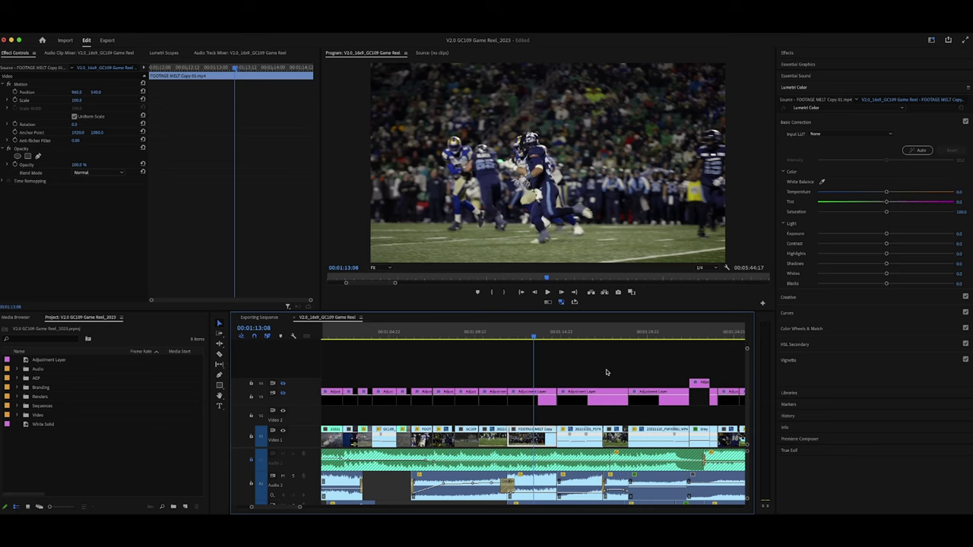
- Play the on-field action shots, pausing at 00:01:18:15, and move on to the halftime stage shot at 00:01:48:01
key(space)
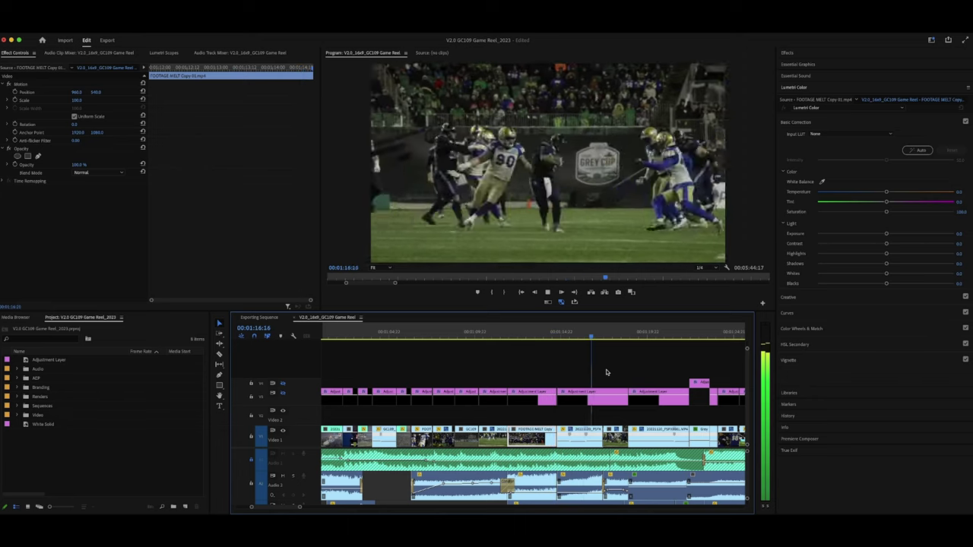
key(space)
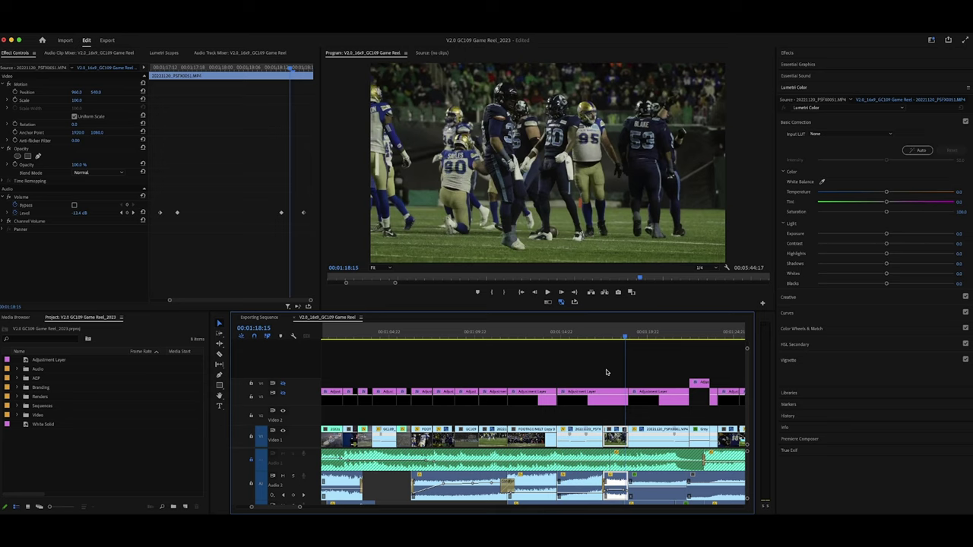
key(space)
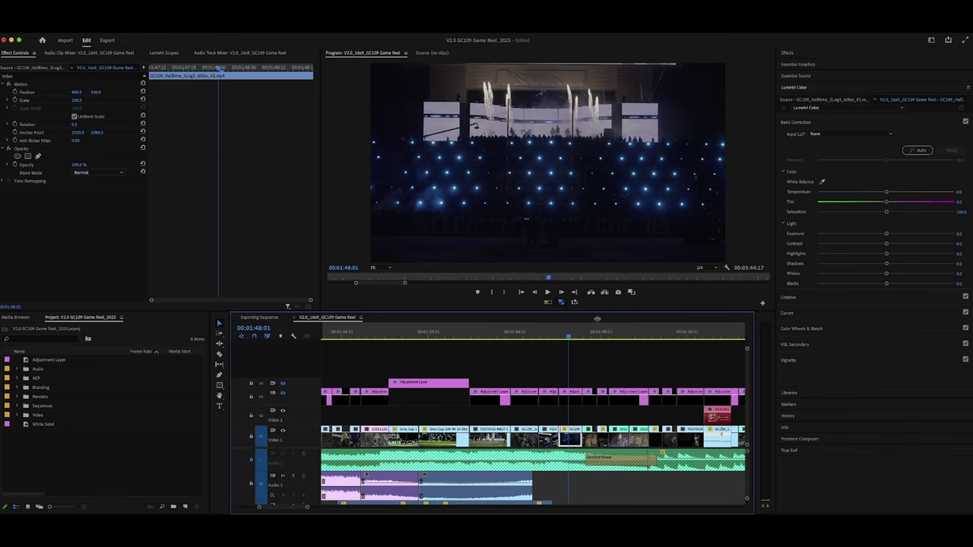
- Review the halftime show from the stage lights through the guitarist shot to the singer-in-crowd shot at 00:01:49:22
key(space)
key(space)
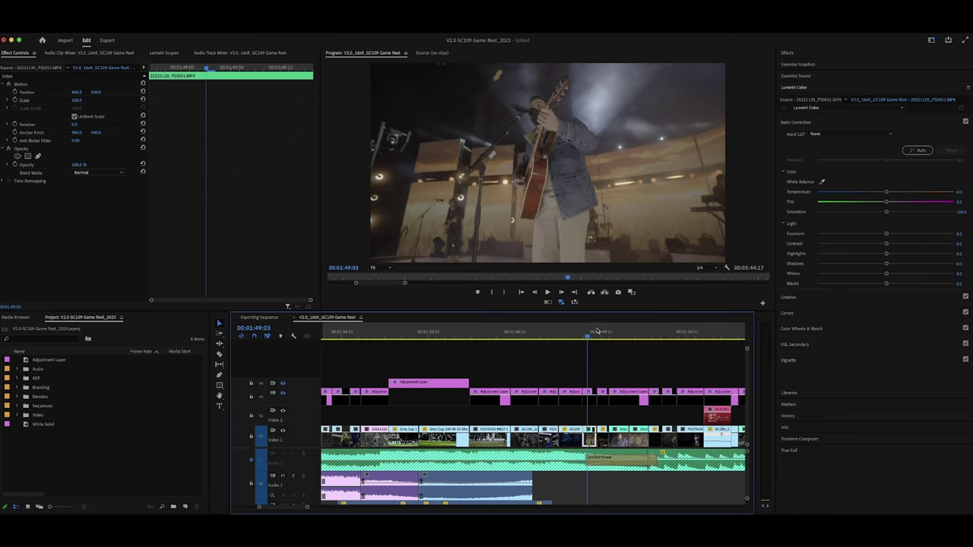
key(space)
key(space)
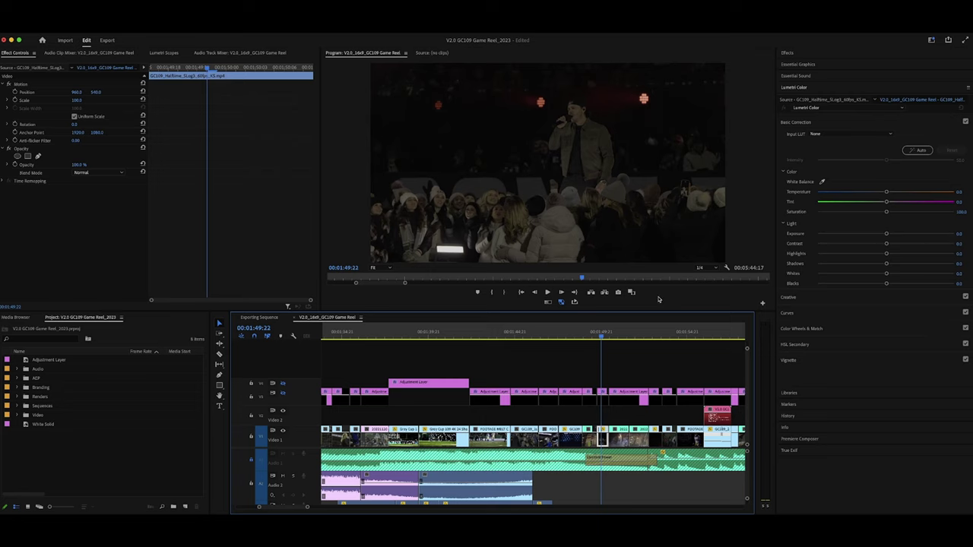
- Play on to the dark halftime lights shot, pausing at 00:01:53:07, and continue into the second-half tackle shot
key(space)
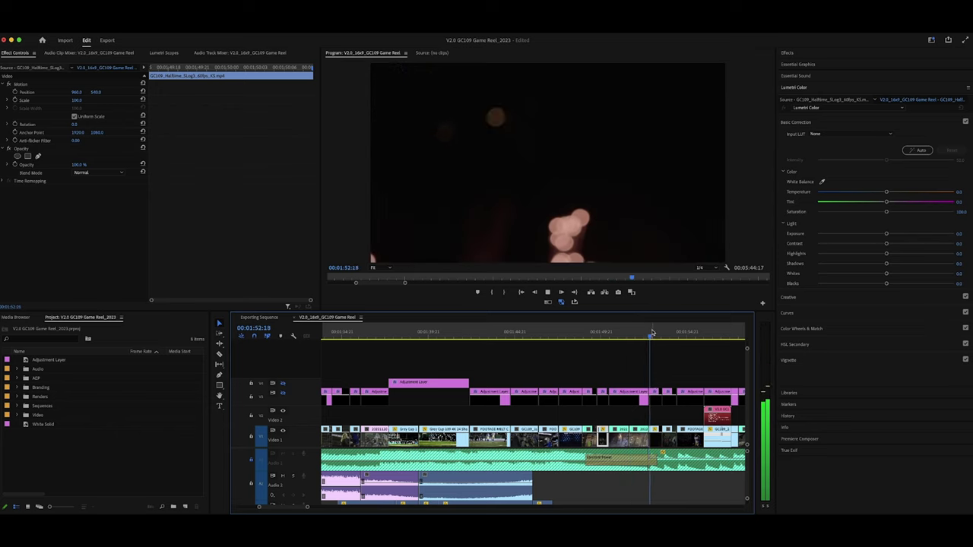
key(space)
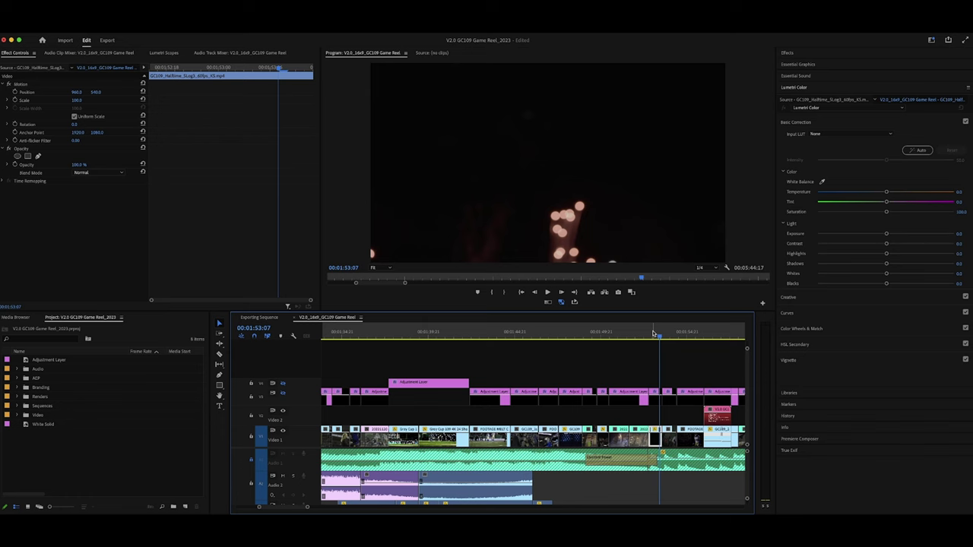
key(space)
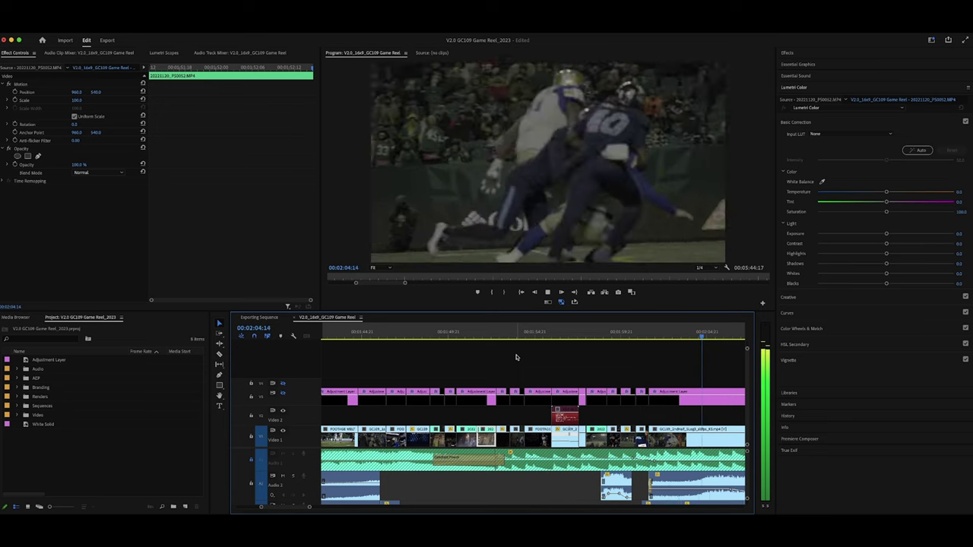
- Scrub through the second-half section from the quarterback shot at 00:02:01:18 past the tackle shot to 00:02:11:00
key(minus)
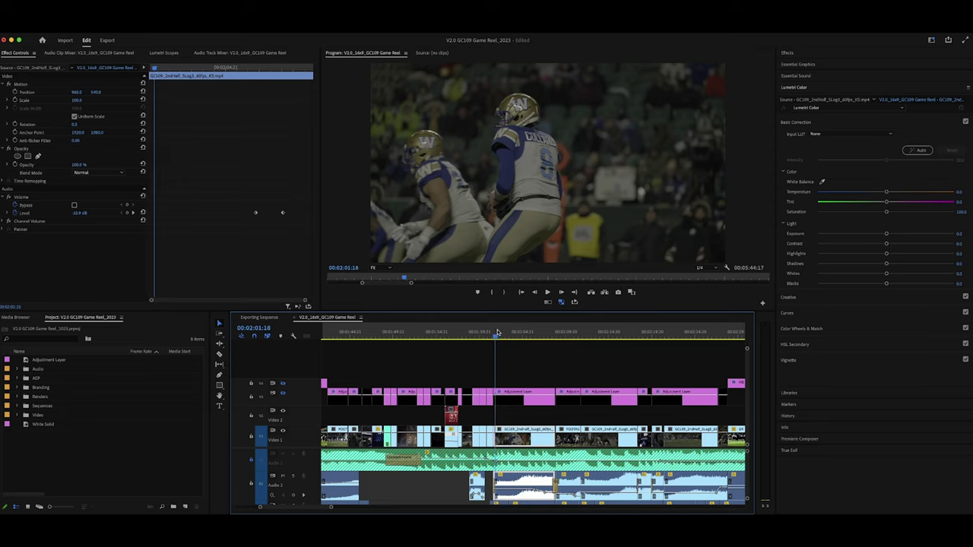
drag(498, 332, 511, 332)
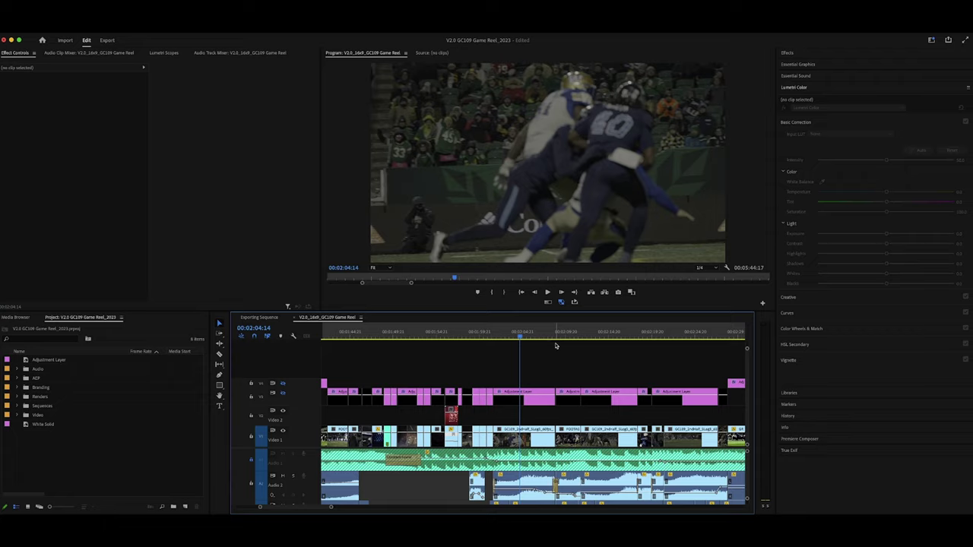
drag(556, 346, 589, 357)
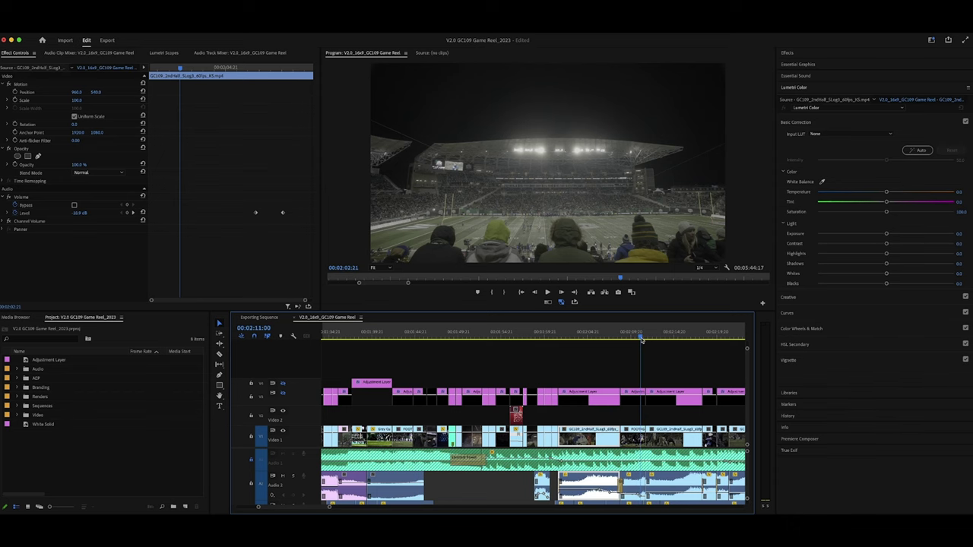
- Scrub onward through the second-half clips to the line-of-scrimmage shot at 00:02:23:00
key(equal)
click(582, 341)
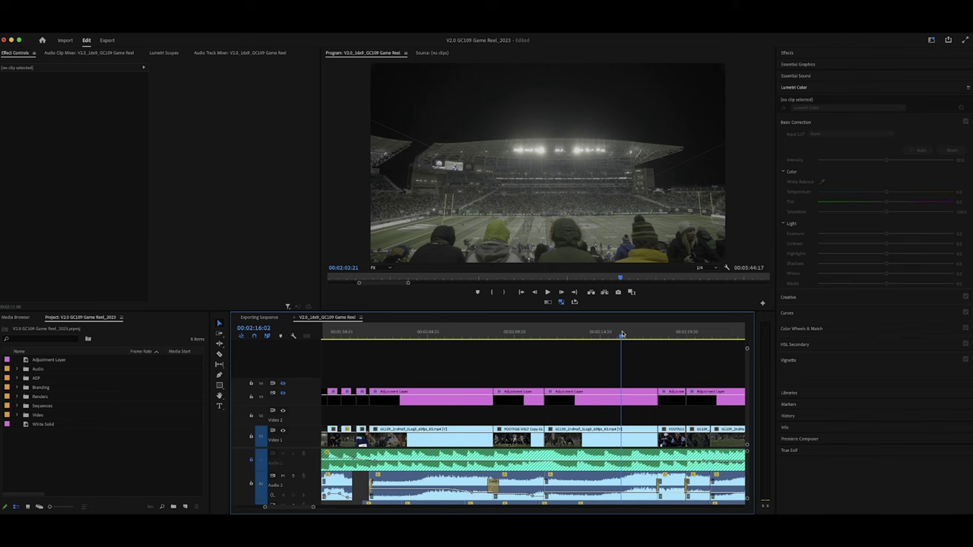
key(minus)
drag(612, 332, 638, 332)
key(equal)
key(equal)
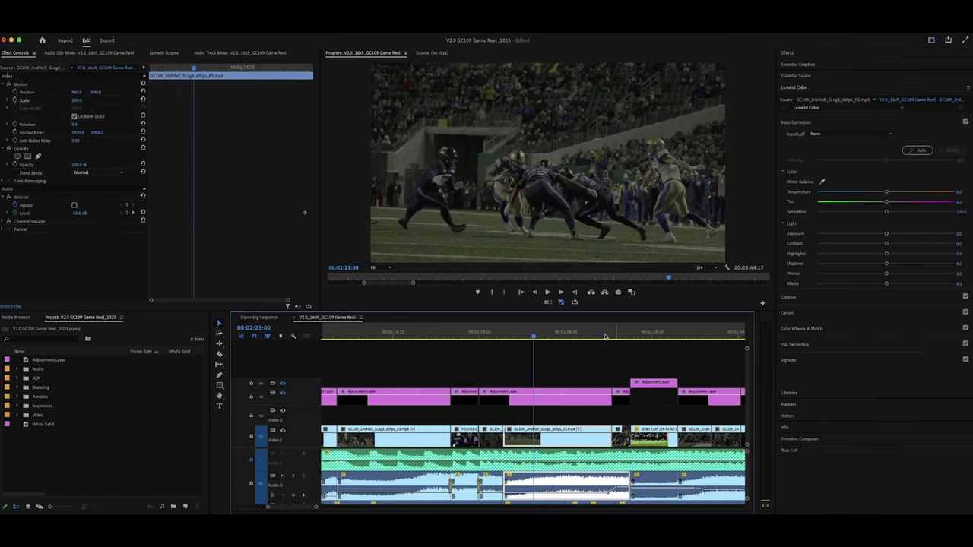
- Move on to the goal-line pile-up shot beside the goalpost and play it
key(minus)
key(Down)
key(space)
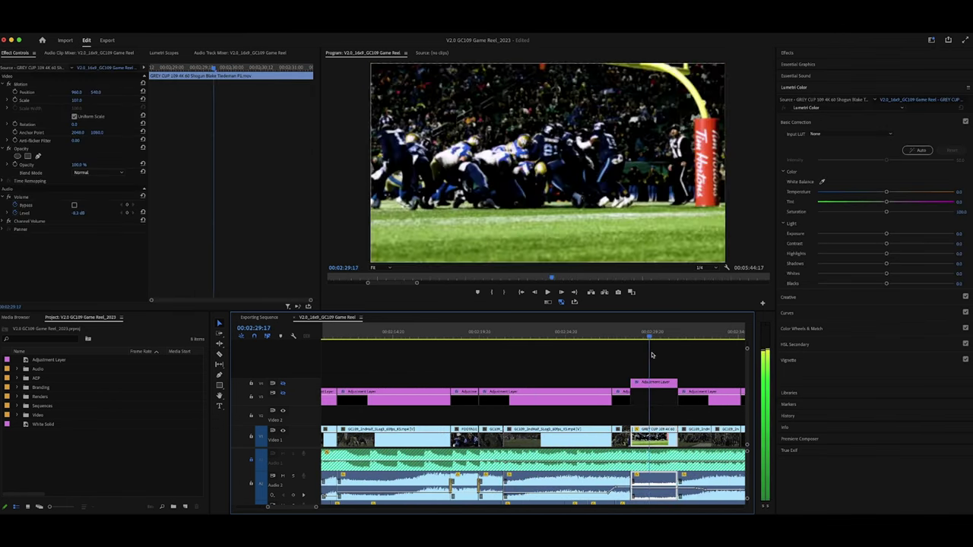
- Play on from the goal-line shot through the pile-up replay and park on the touchdown scoreboard at 00:02:36:09
scroll(581, 364, down, 2)
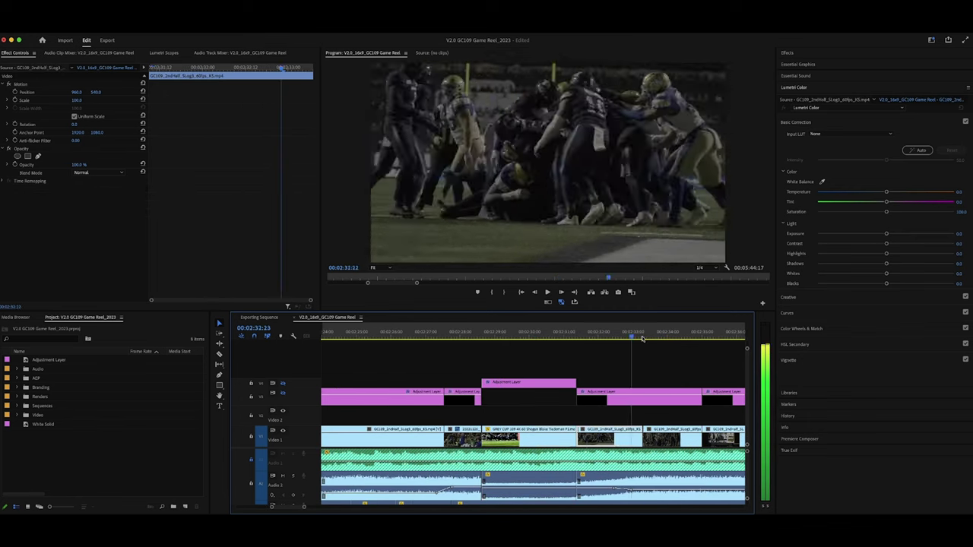
key(equal)
key(equal)
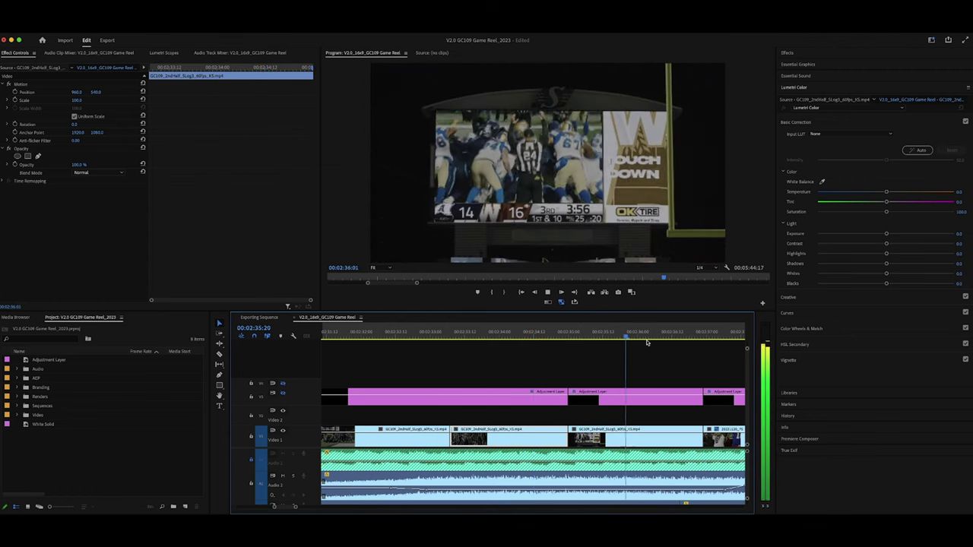
click(664, 344)
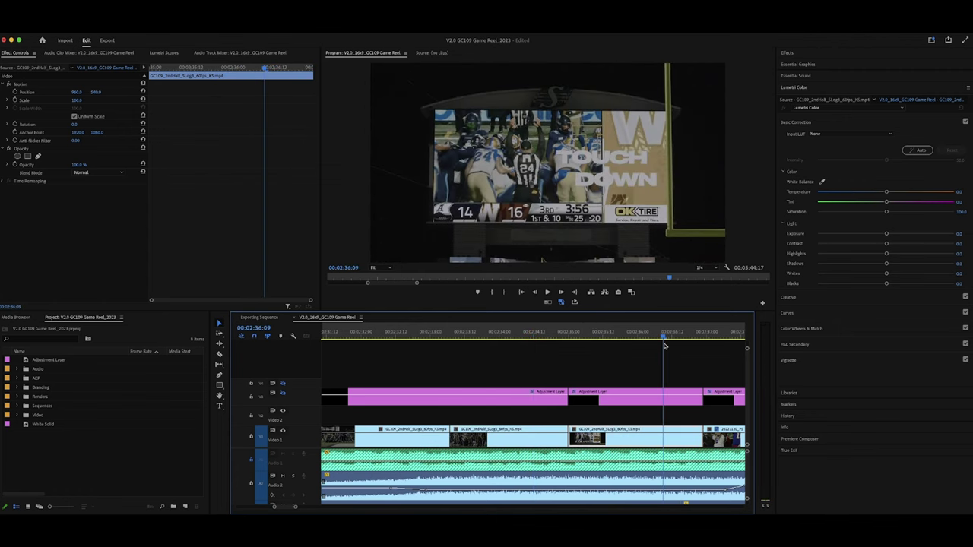
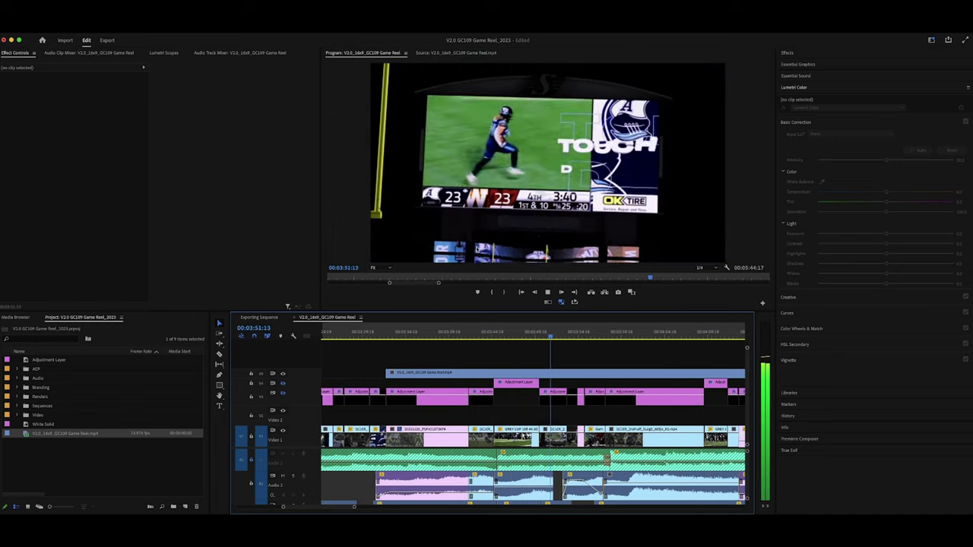
- Review from the fourth-quarter touchdown scoreboard through the trophy escort and goalpost shots, and fast-forward to 00:04:35:10
drag(559, 341, 587, 340)
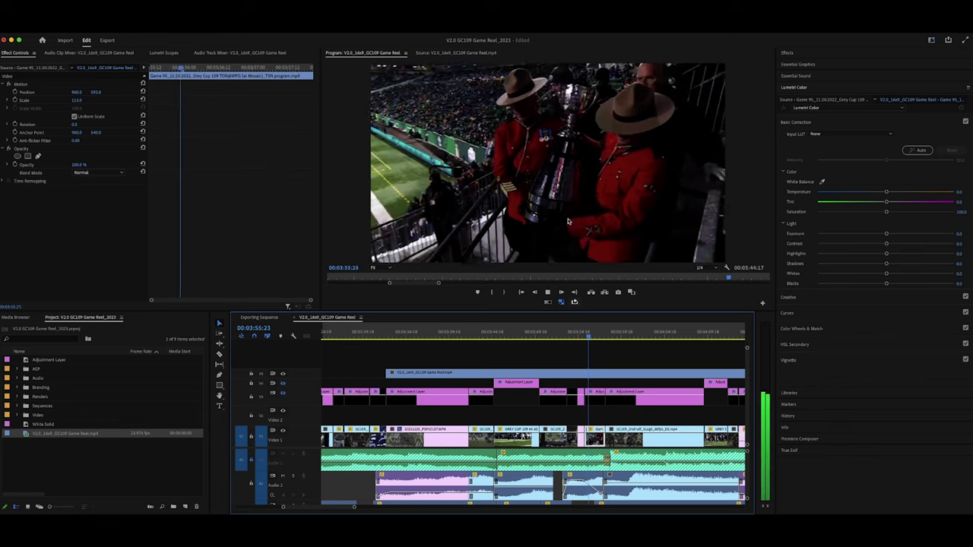
click(639, 362)
key(minus)
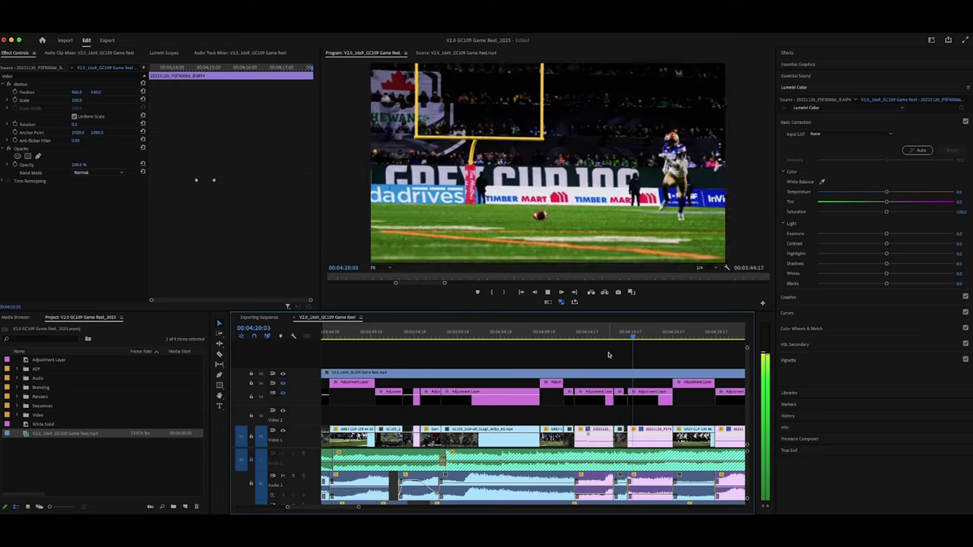
key(l)
key(l)
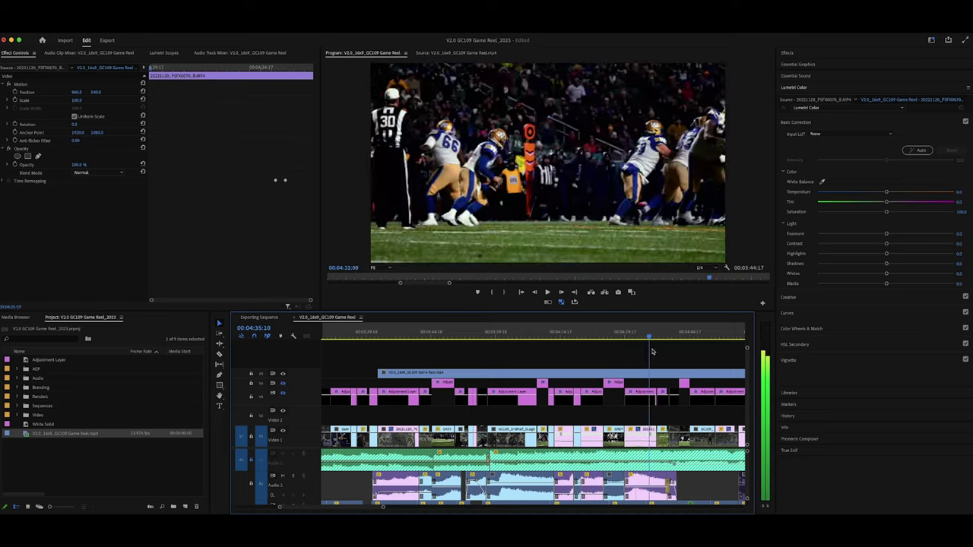
- Review the plays from 00:04:35:10 through the tackle, kick formation and pile-up shots to the leaping block attempt at 00:04:57:00
key(=)
key(minus)
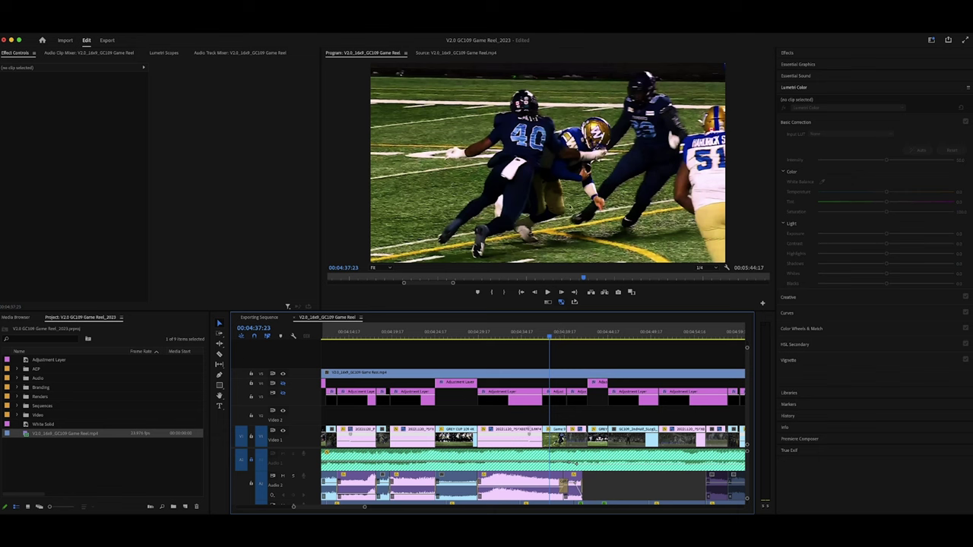
mouse_move(567, 346)
mouse_down()
mouse_move(599, 342)
mouse_move(584, 342)
mouse_up()
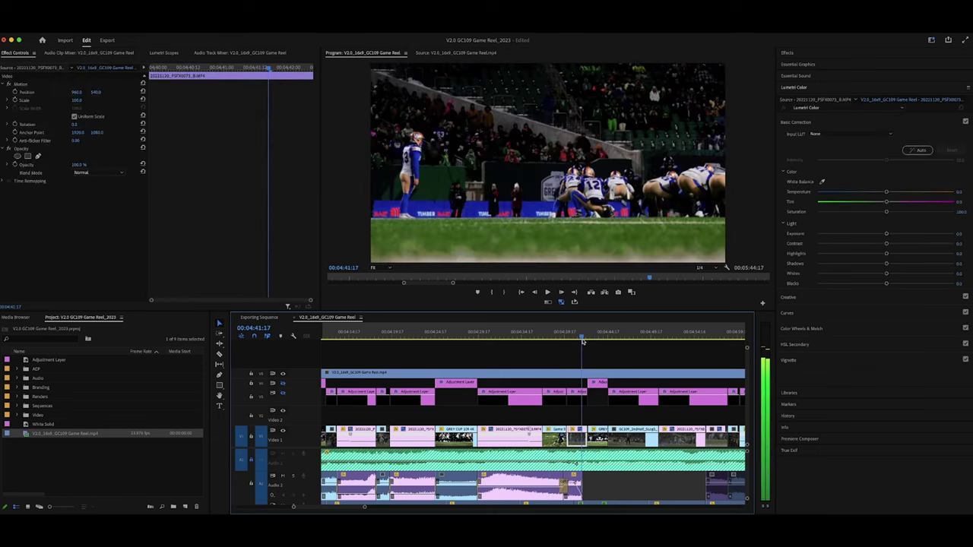
key(space)
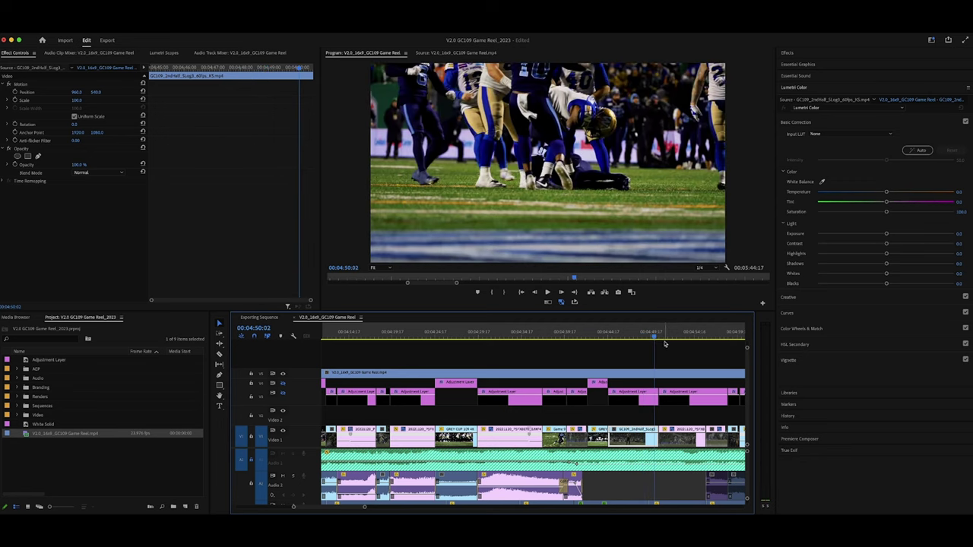
scroll(654, 335, down, 2)
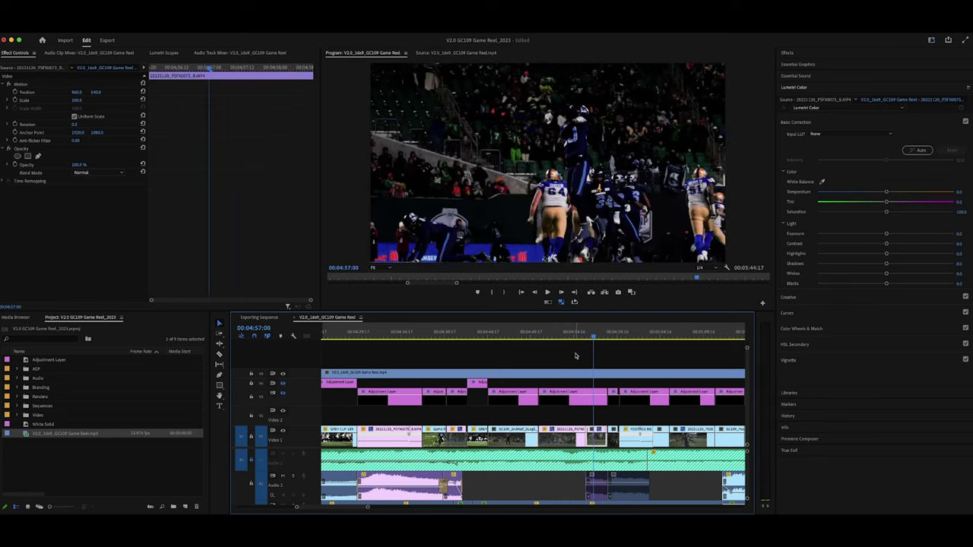
- Examine the sideline towel celebration shot around 00:05:06:12 and play on to the post-game close-up at 00:05:12:17
scroll(575, 354, right, 3)
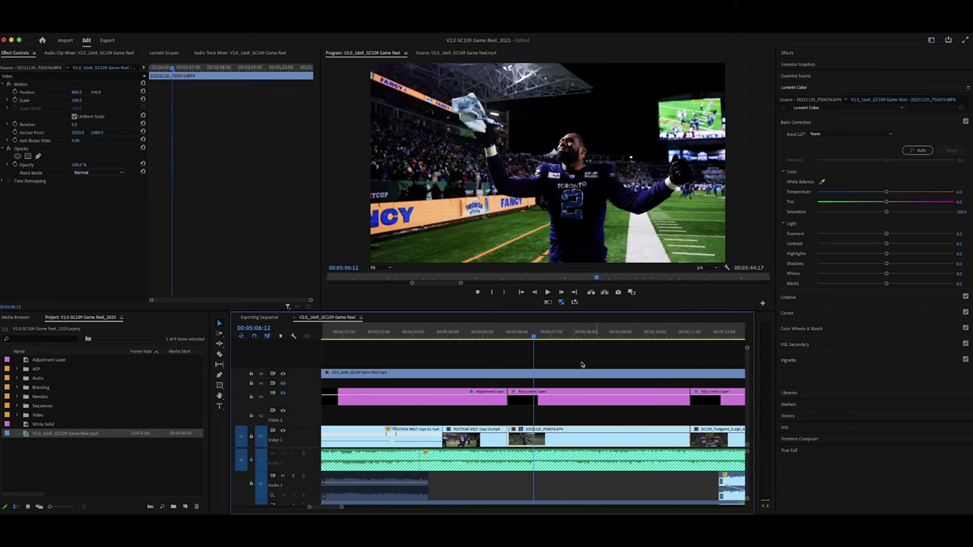
click(508, 337)
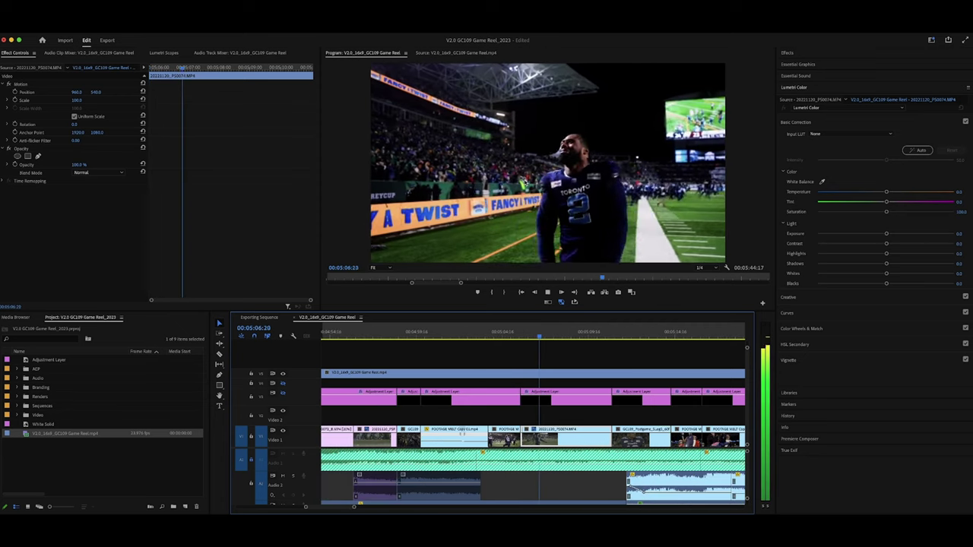
key(=)
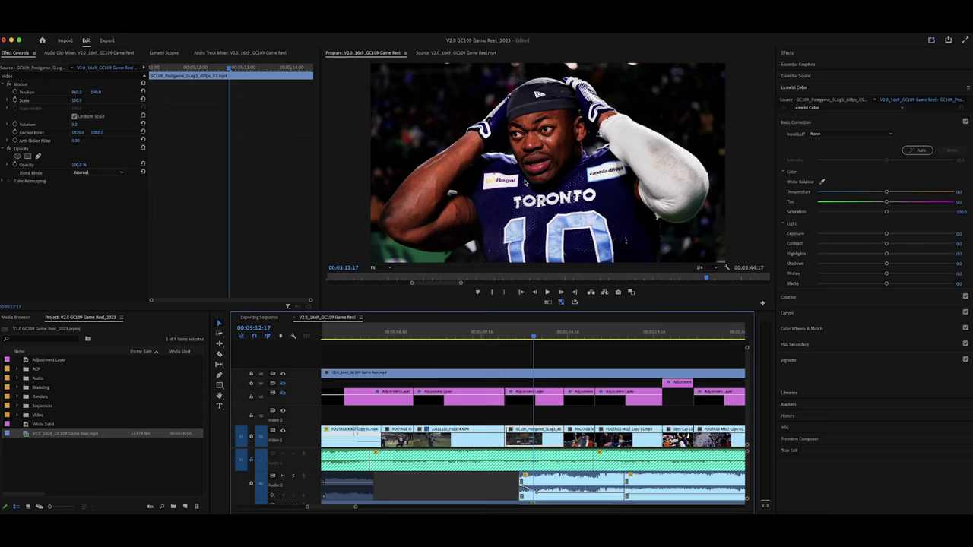
- Play from the post-game close-up through the stage presentation and raised awards at 00:05:20:20 into the trophy hoist
key(space)
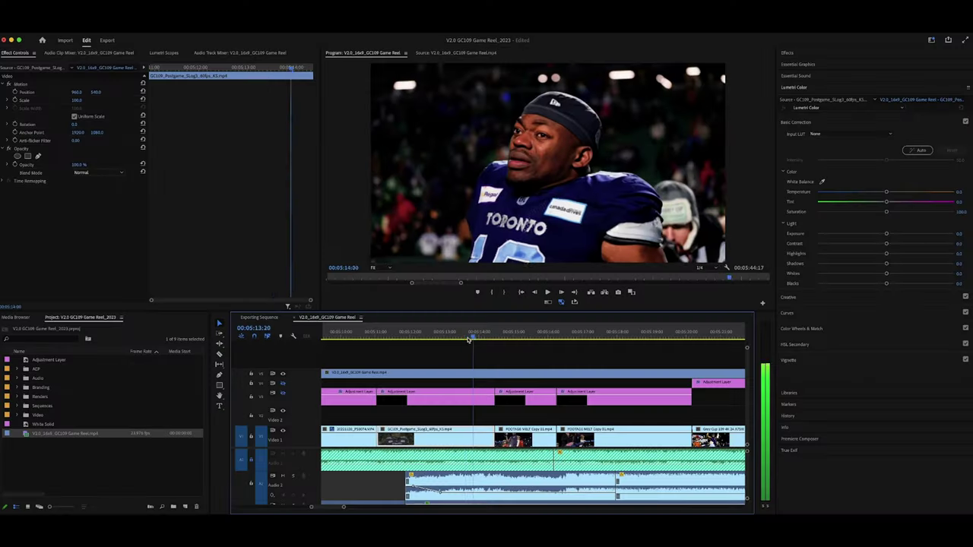
key(space)
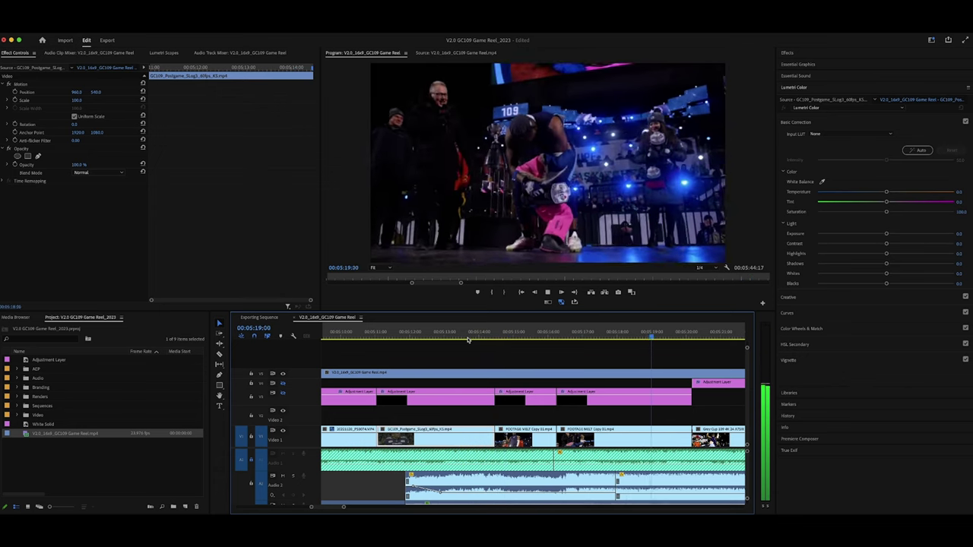
key(minus)
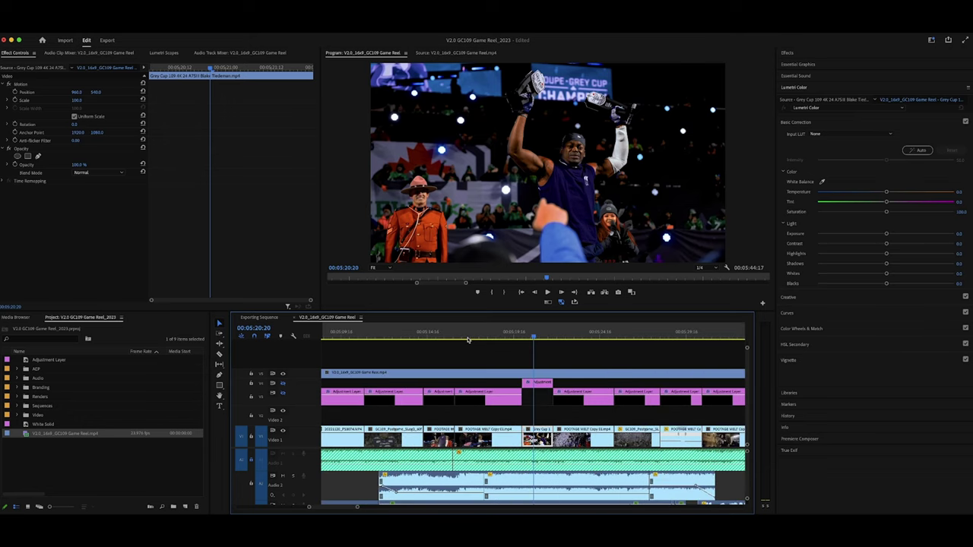
key(space)
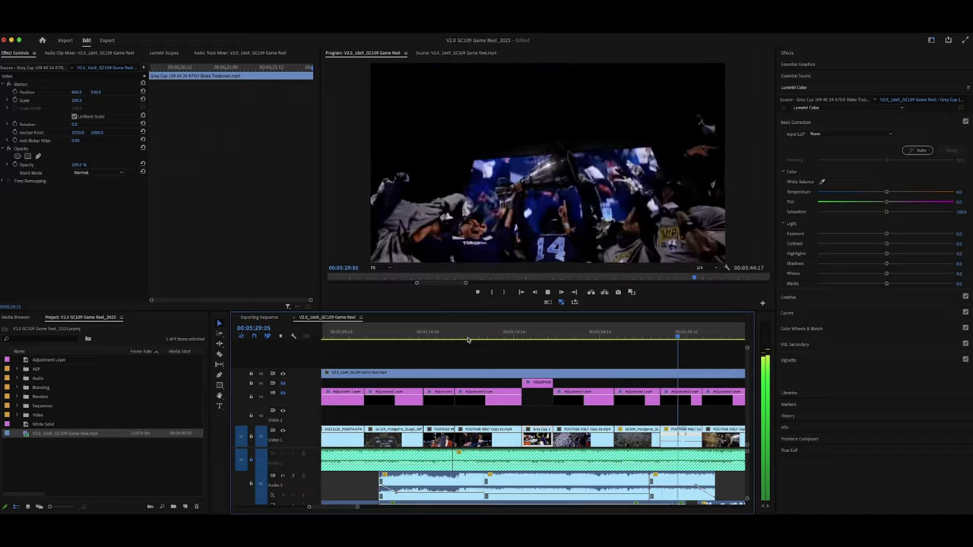
- Stop on the hallway trophy shot, inspect its cut closely and park on the shot's start at 00:05:30:14
key(space)
key(equal)
key(equal)
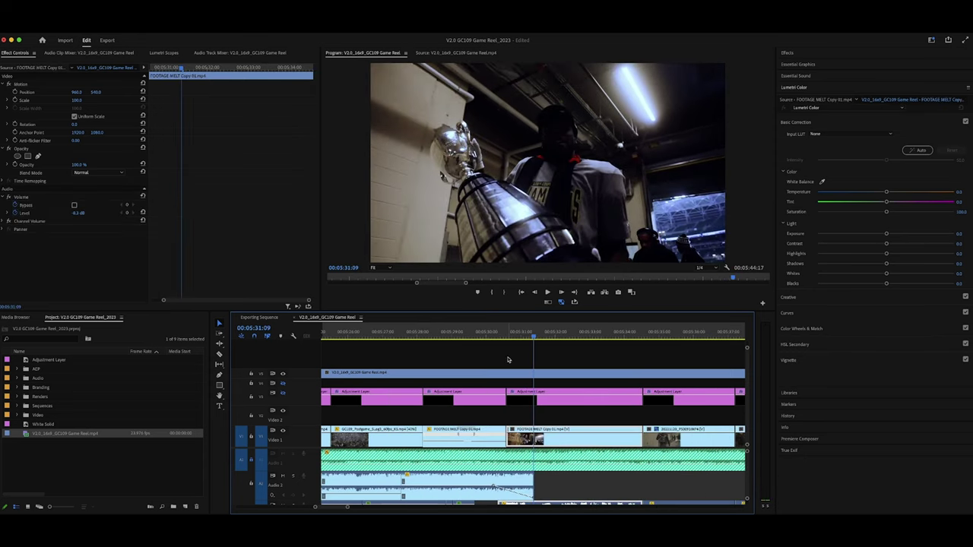
click(508, 360)
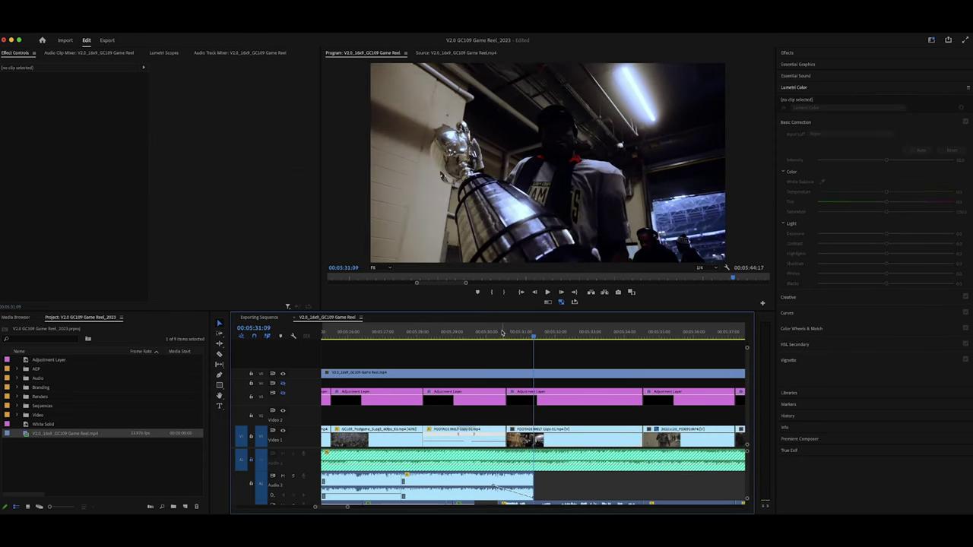
click(502, 332)
drag(502, 332, 508, 336)
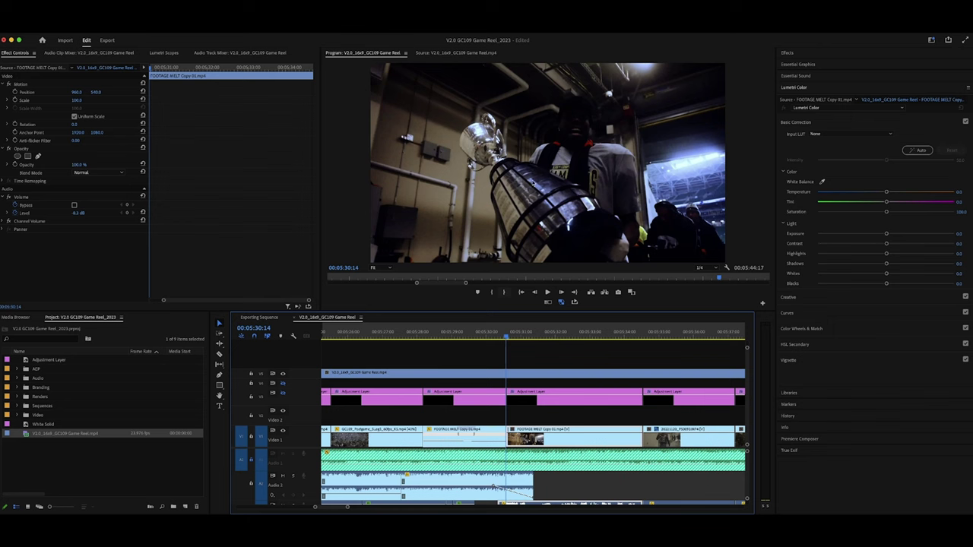
- Check the final hallway awards shot at 00:05:37:05, and replay the ending from the hallway trophy shot
key(minus)
click(597, 332)
click(605, 333)
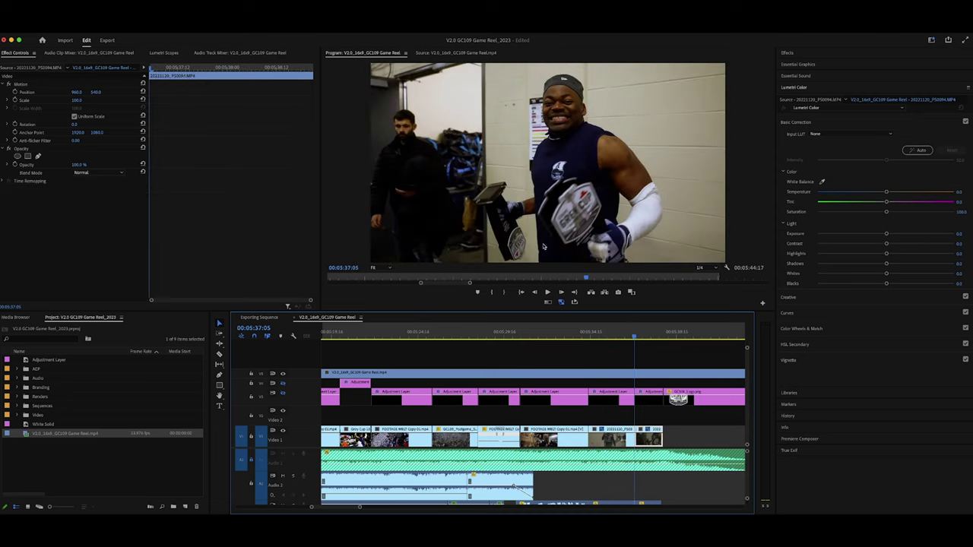
click(524, 334)
key(space)
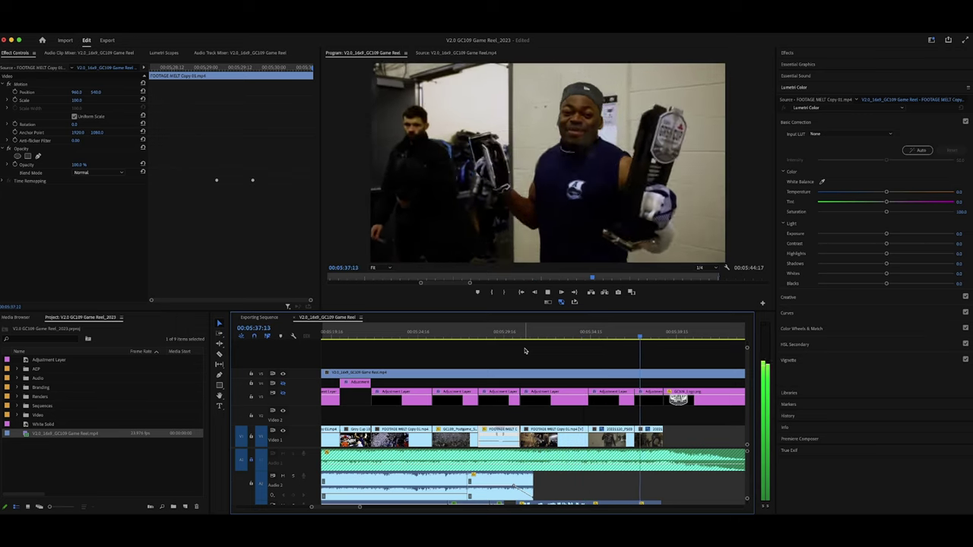
- Place a copy of the final awards clip with its audio in the empty timeline space around 00:06:48:18
scroll(525, 351, down, 3)
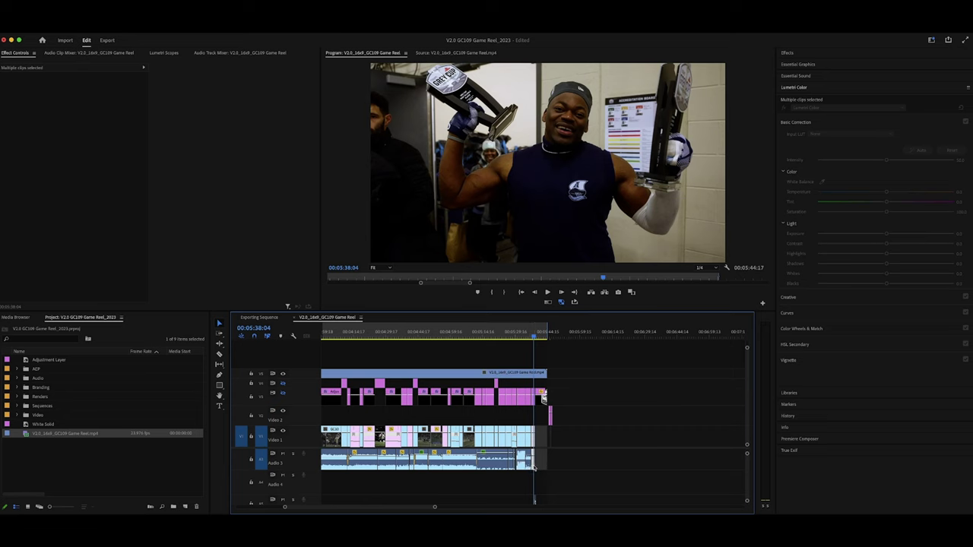
click(687, 338)
key(equal)
key(equal)
key(equal)
- Extend the copied awards clip beyond its trimmed range to reveal more of the take, and play the ungraded footage
click(534, 439)
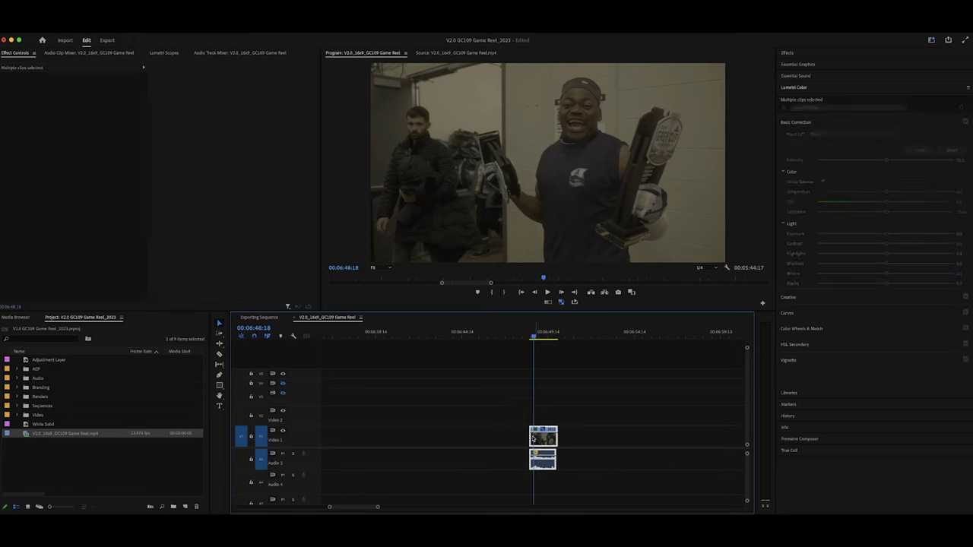
drag(356, 429, 356, 429)
key(minus)
key(Up)
key(space)
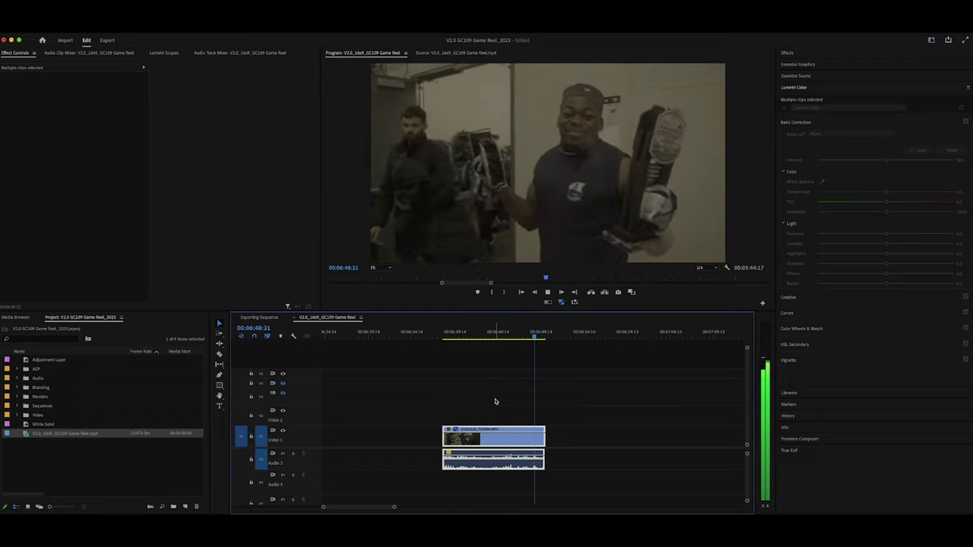
click(476, 362)
key(=)
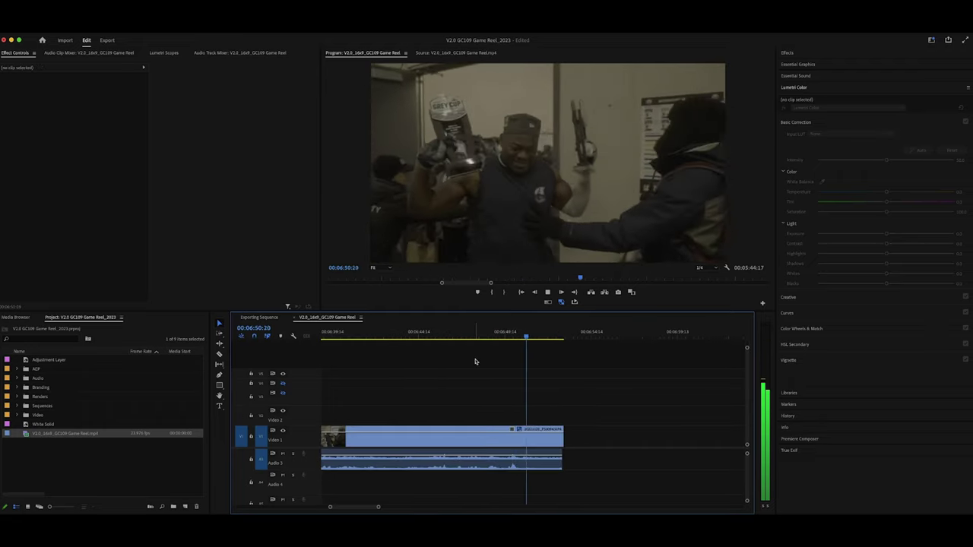